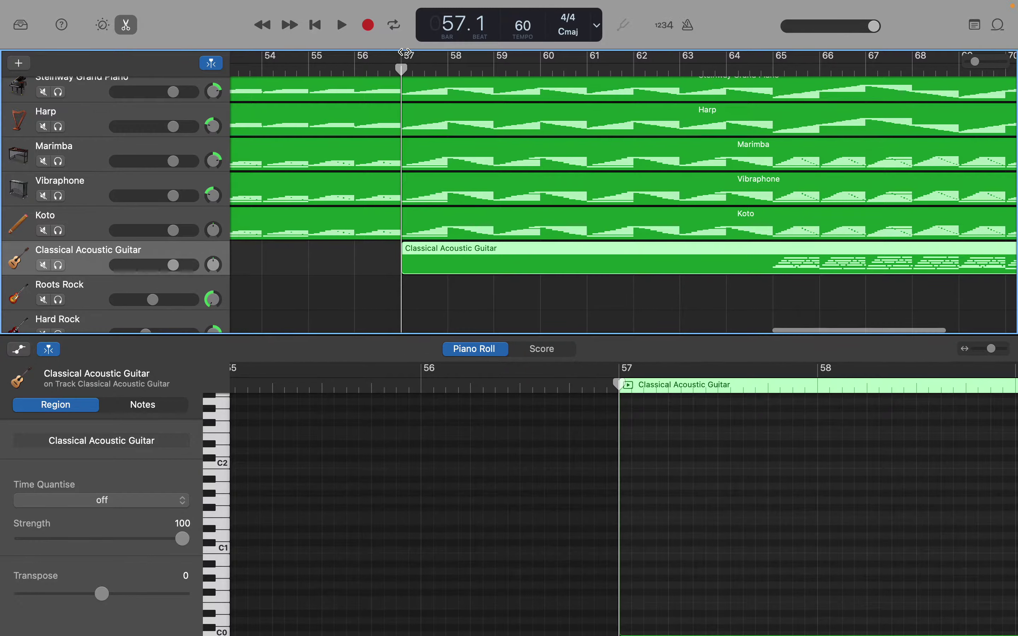
Step: Create a C2 note at the start of bar 57 in the Classical Acoustic Guitar region and shorten it to an eighth note
mouse_move(837, 568)
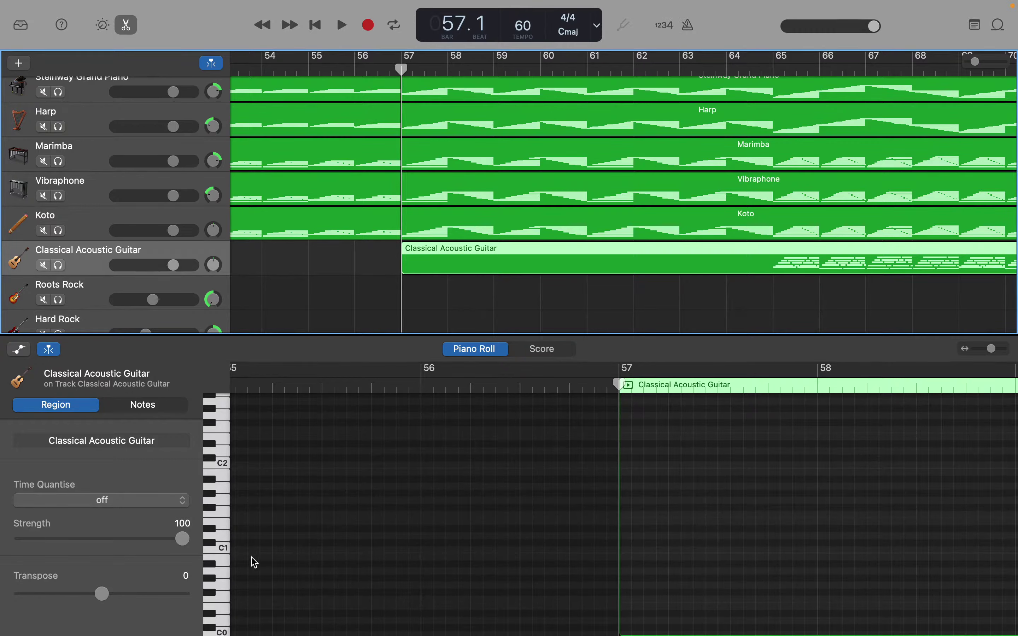
click(215, 554)
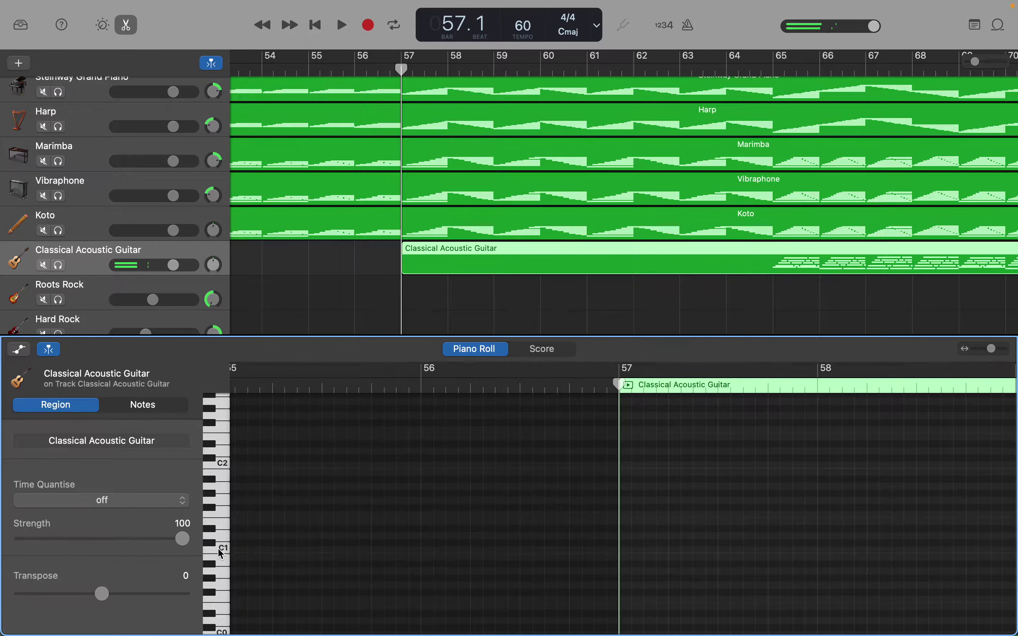
scroll(218, 548, up, 3)
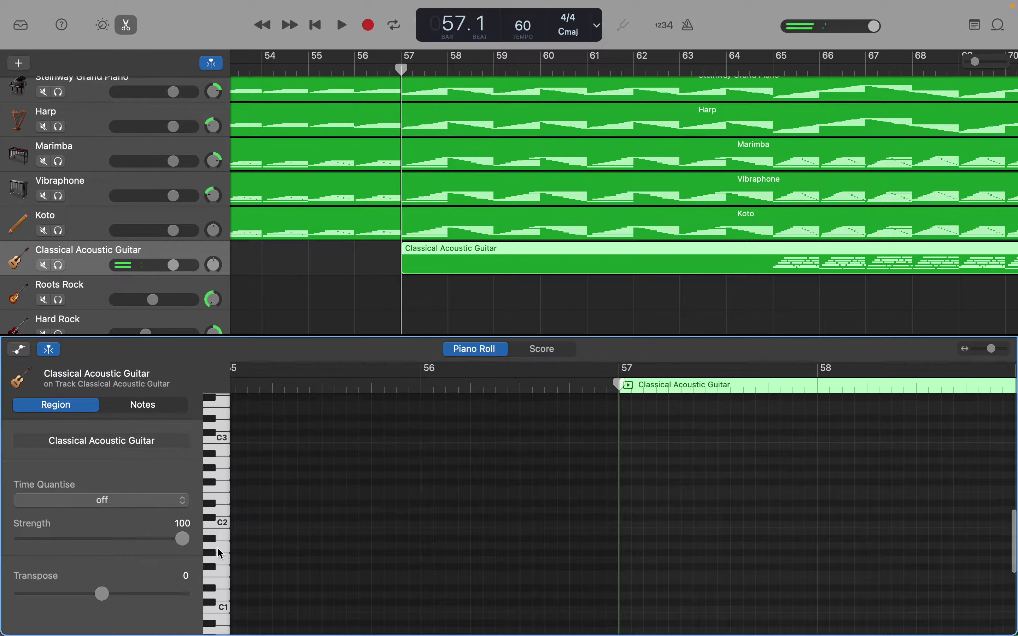
click(217, 527)
scroll(599, 531, up, 1)
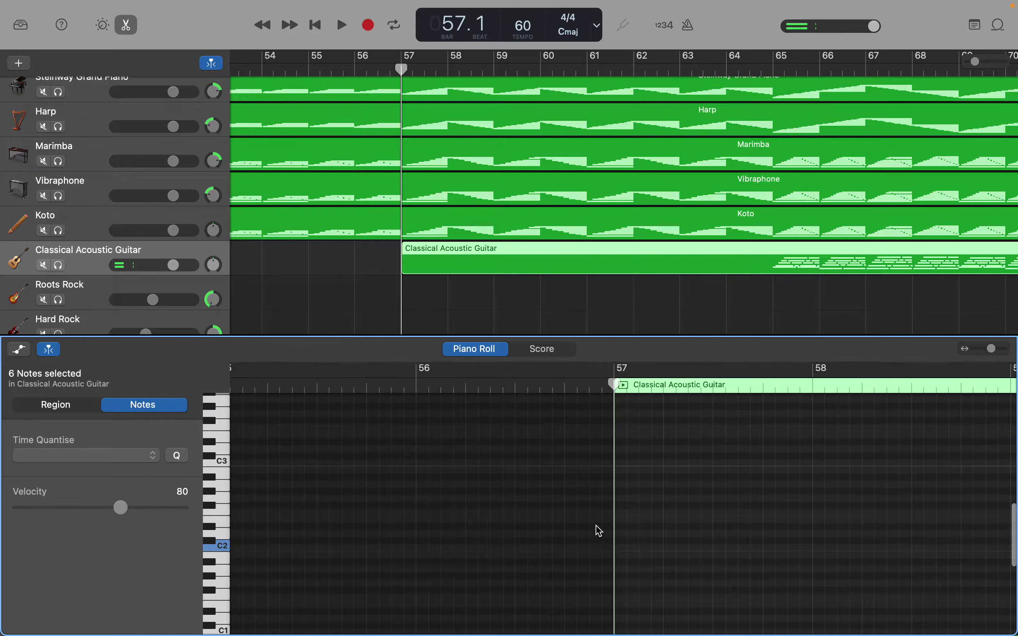
right_click(623, 550)
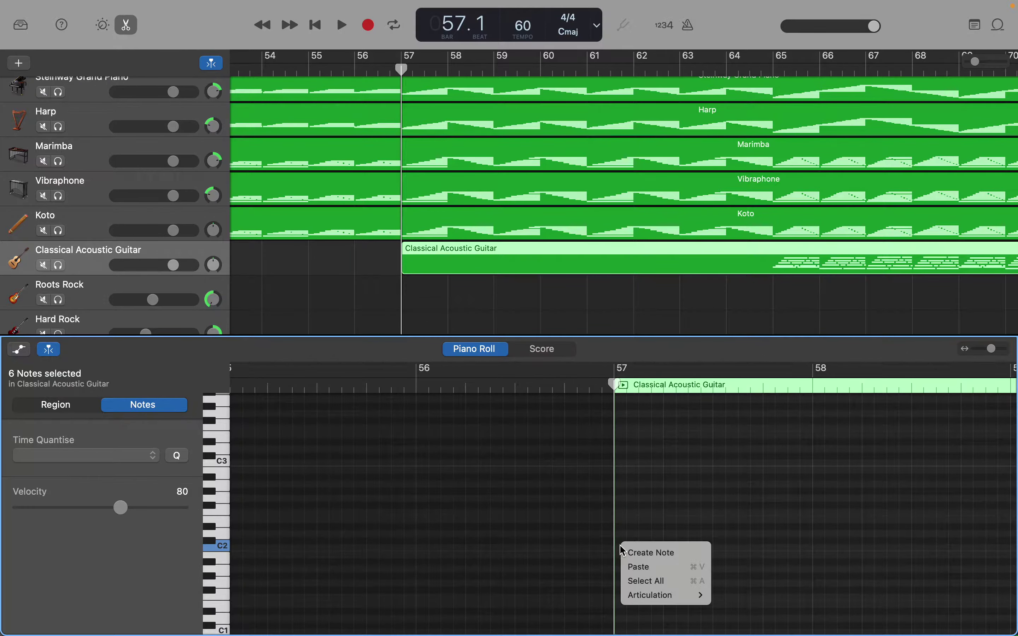
click(631, 552)
scroll(825, 543, right, 2)
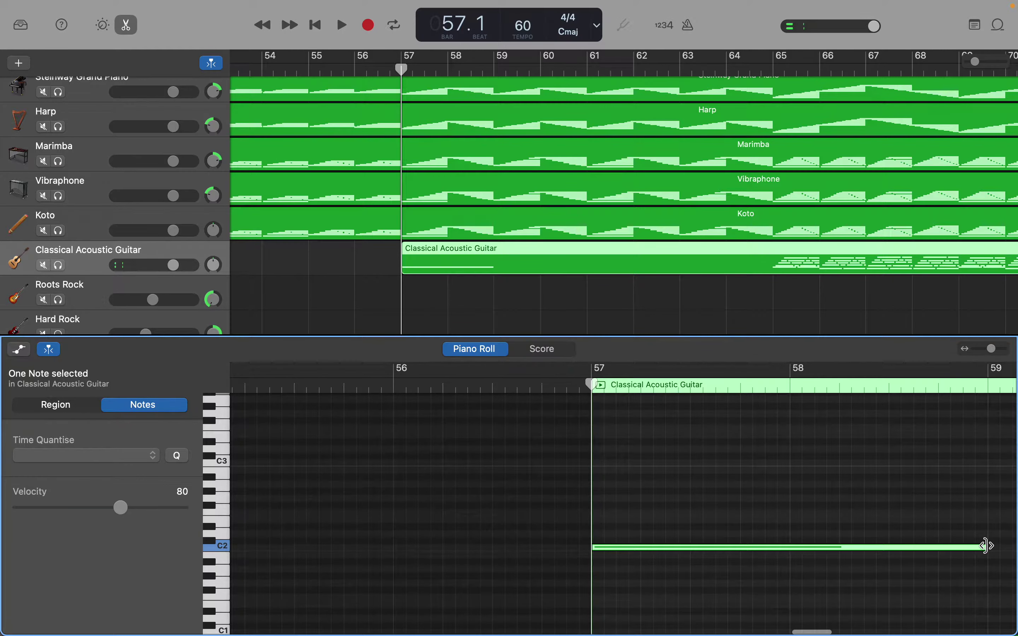
drag(985, 545, 616, 557)
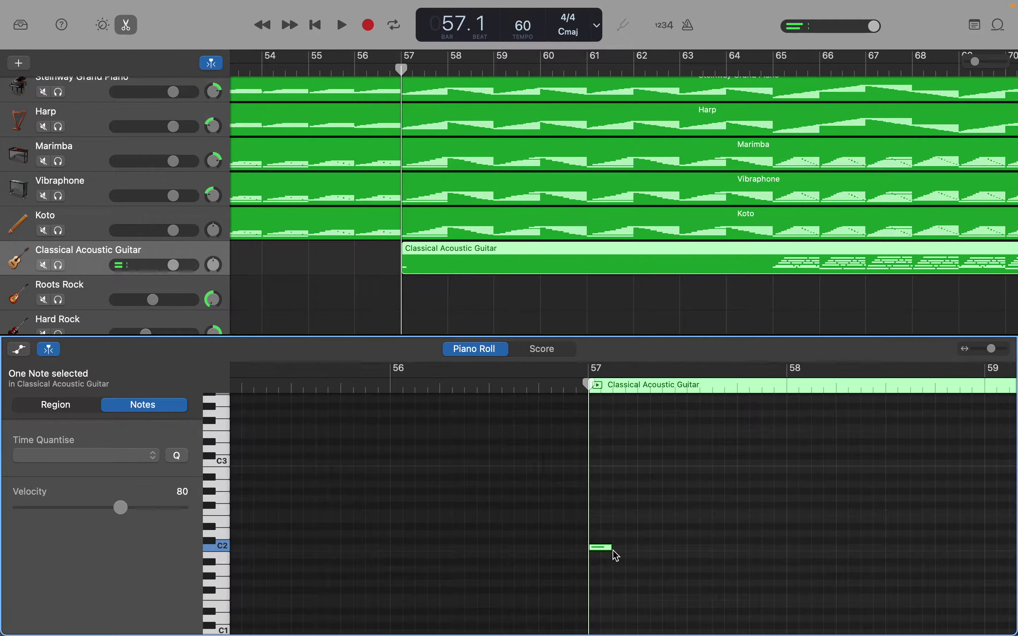
Step: Add ascending eighth notes D2, G2, B2 and E3 one after another following the C2 note in bar 57
right_click(615, 532)
click(627, 538)
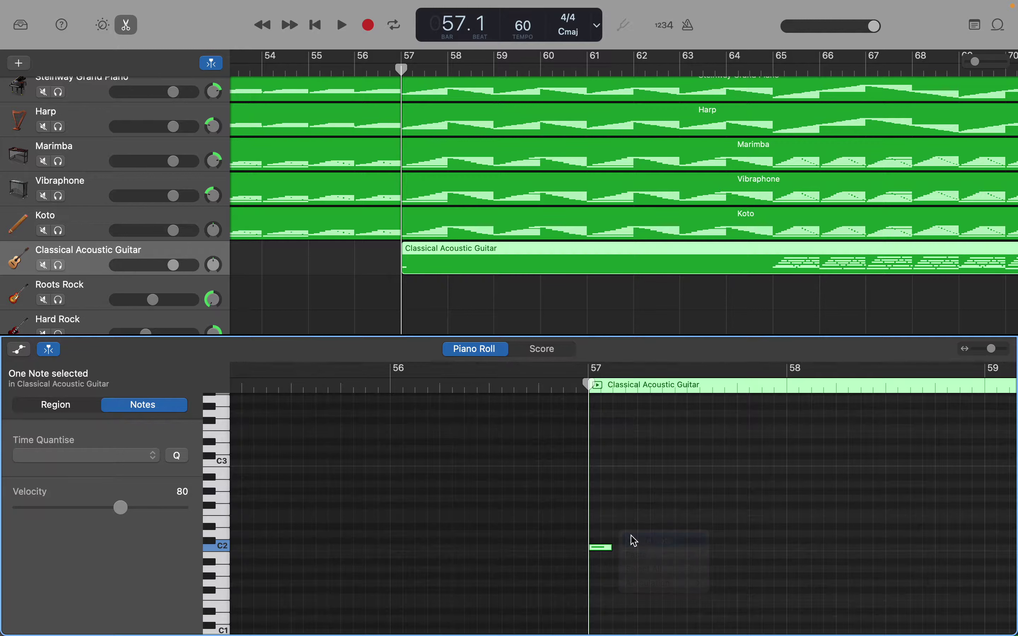
right_click(646, 498)
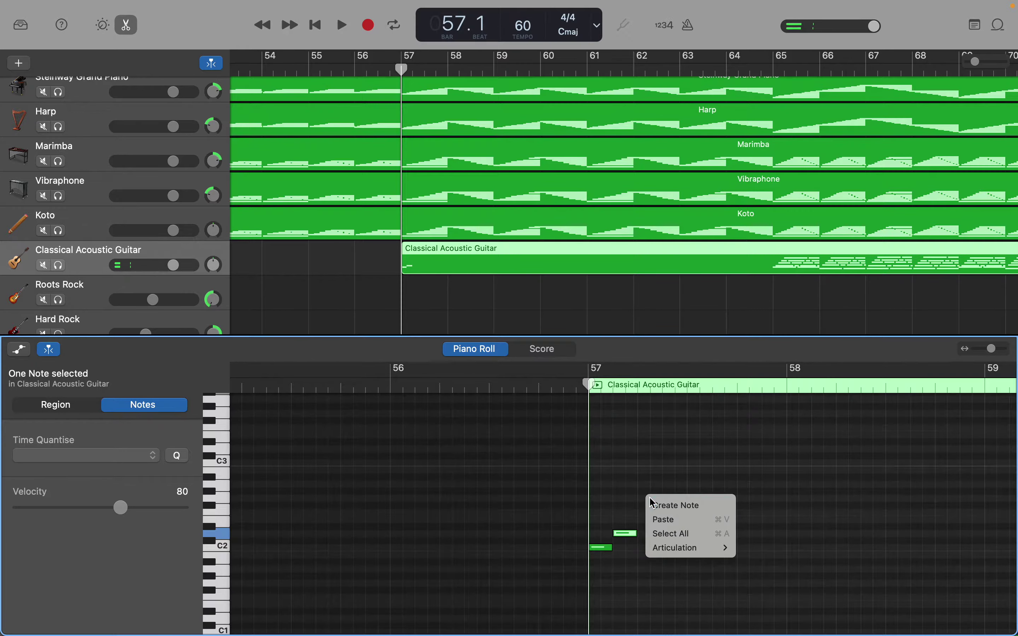
click(651, 503)
right_click(668, 470)
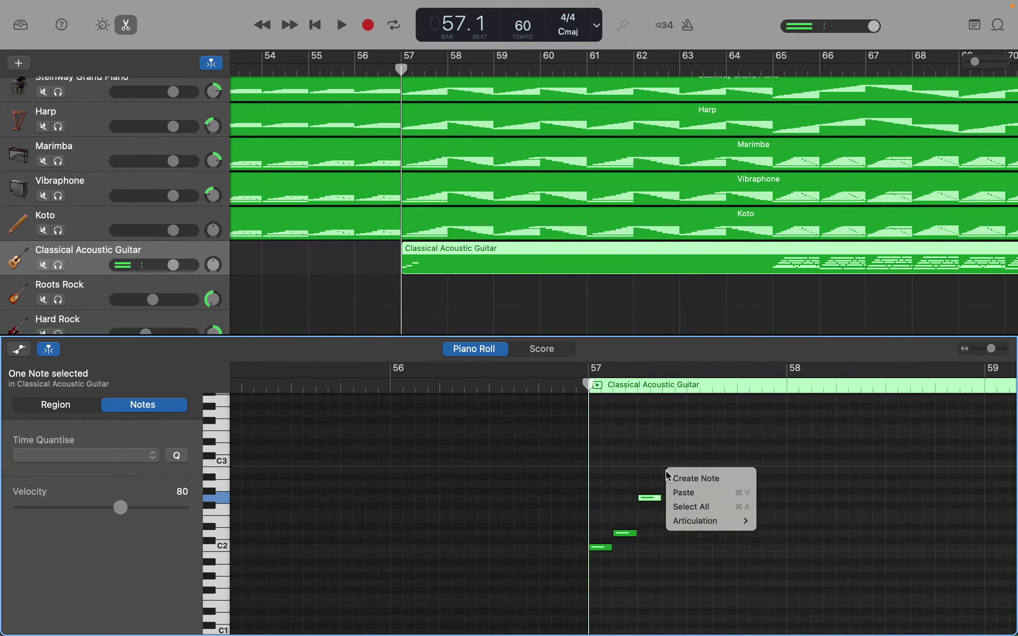
click(682, 477)
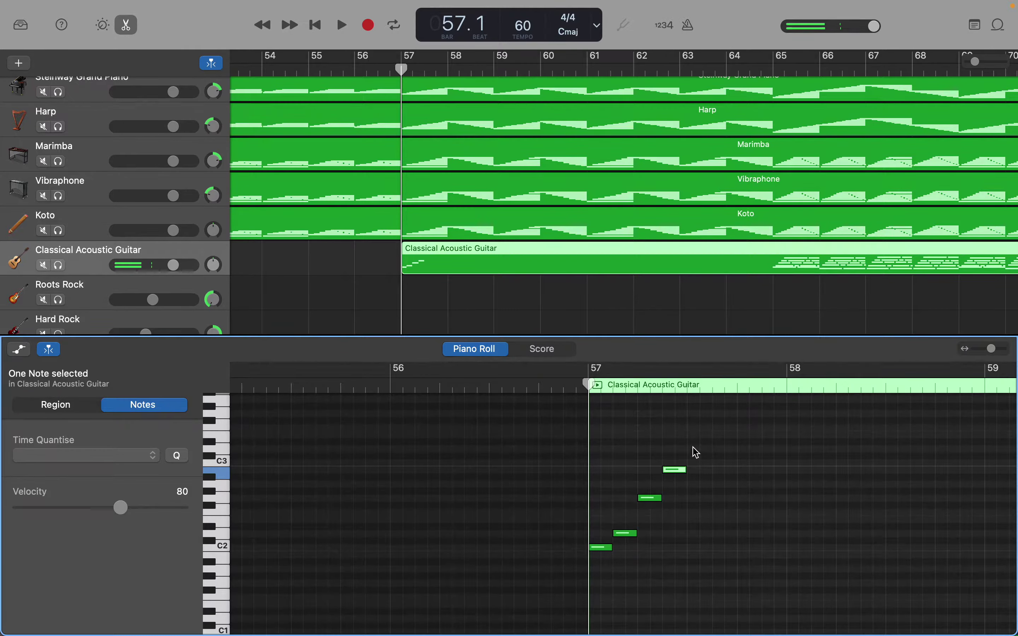
right_click(692, 435)
click(708, 444)
Step: Complete bar 57 with descending eighth notes B2, G2 and D2 after the E3 note
right_click(718, 468)
click(737, 476)
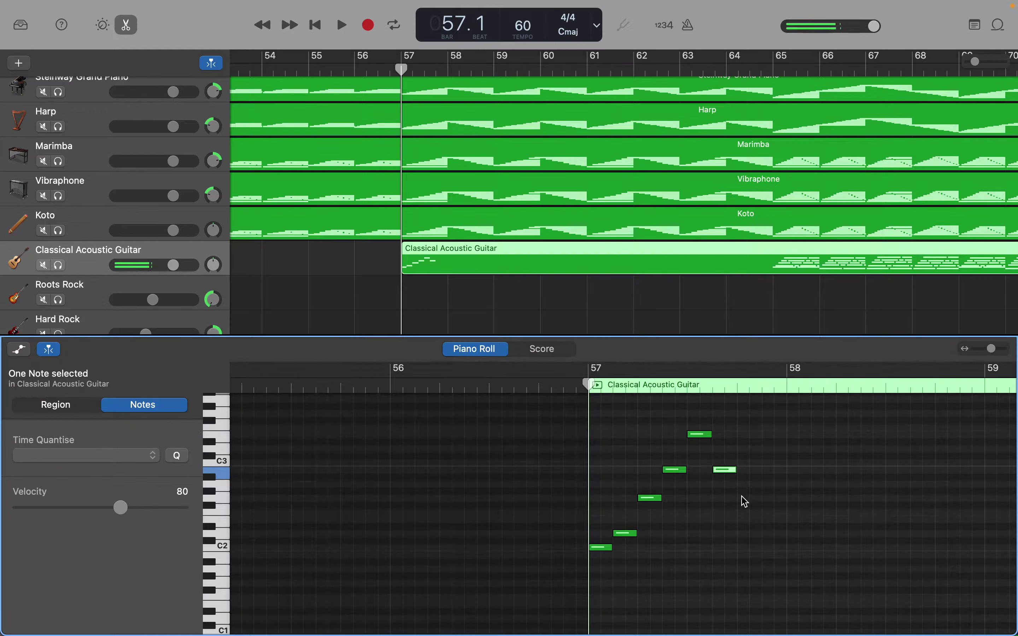
right_click(747, 504)
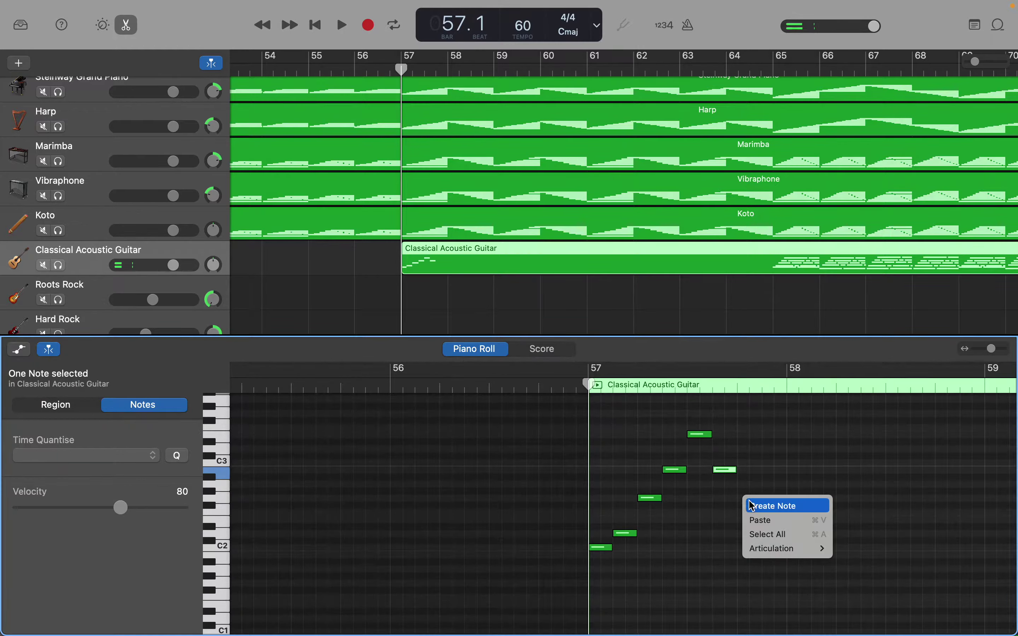
click(754, 506)
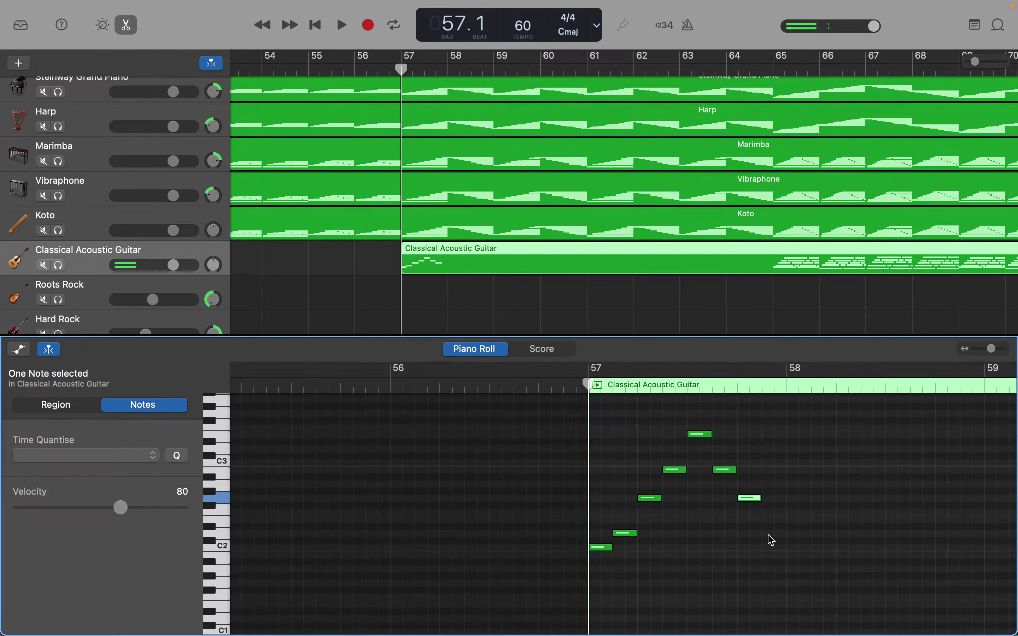
click(768, 537)
right_click(768, 537)
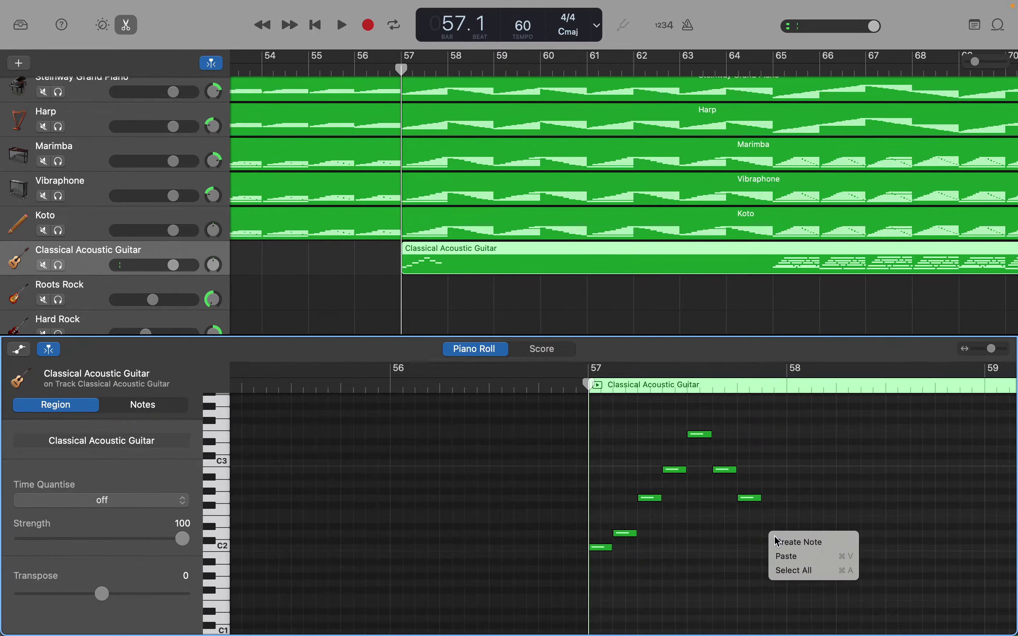
click(777, 541)
Step: Lengthen the bar 57 notes so each sustains until its pitch repeats or until bar 58 begins
drag(607, 548, 783, 553)
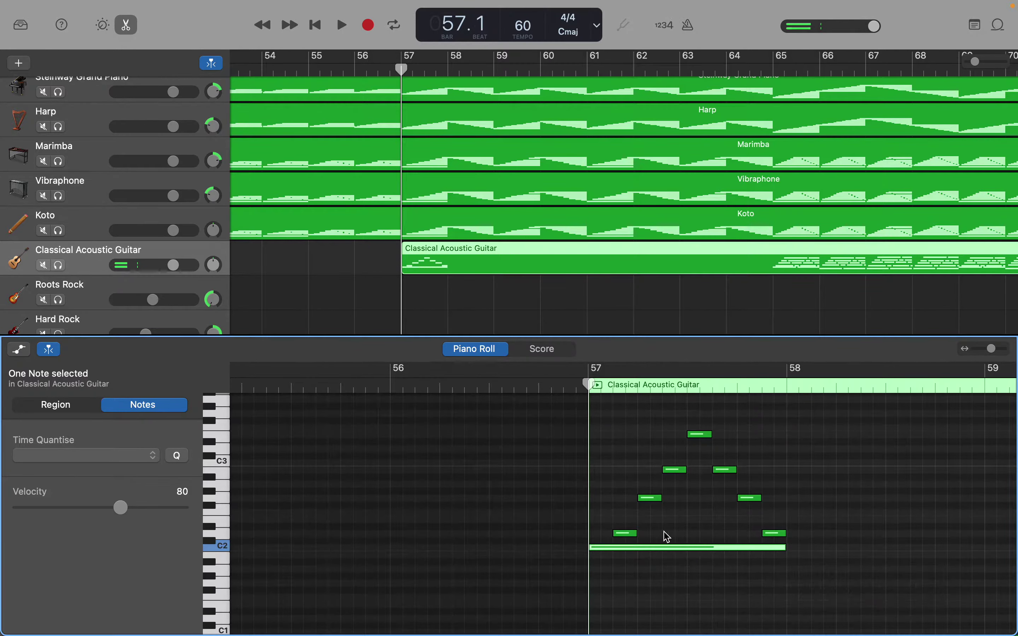
drag(633, 533, 755, 538)
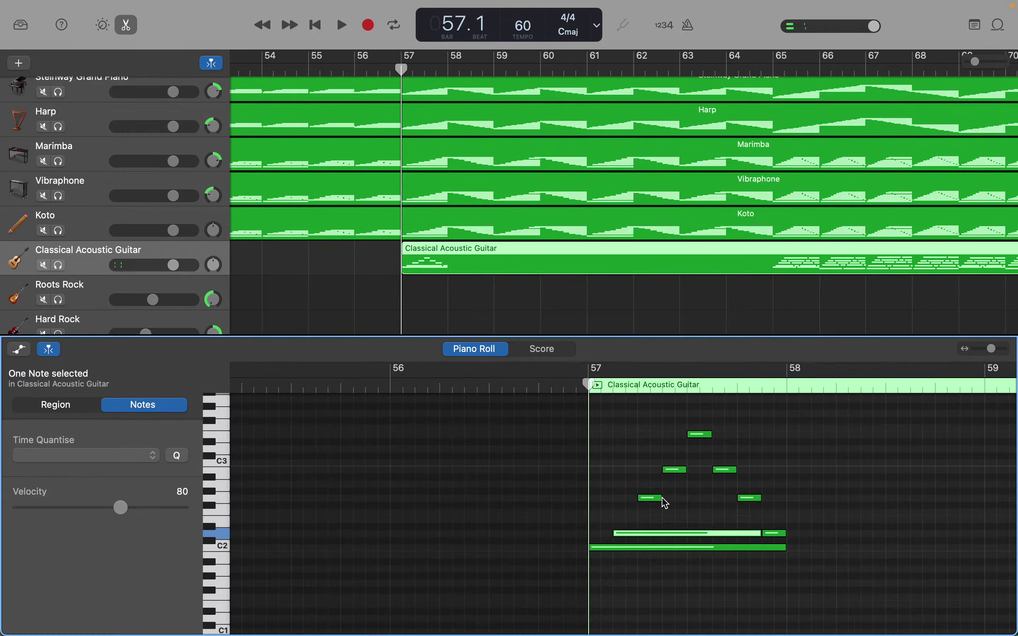
drag(660, 498, 728, 497)
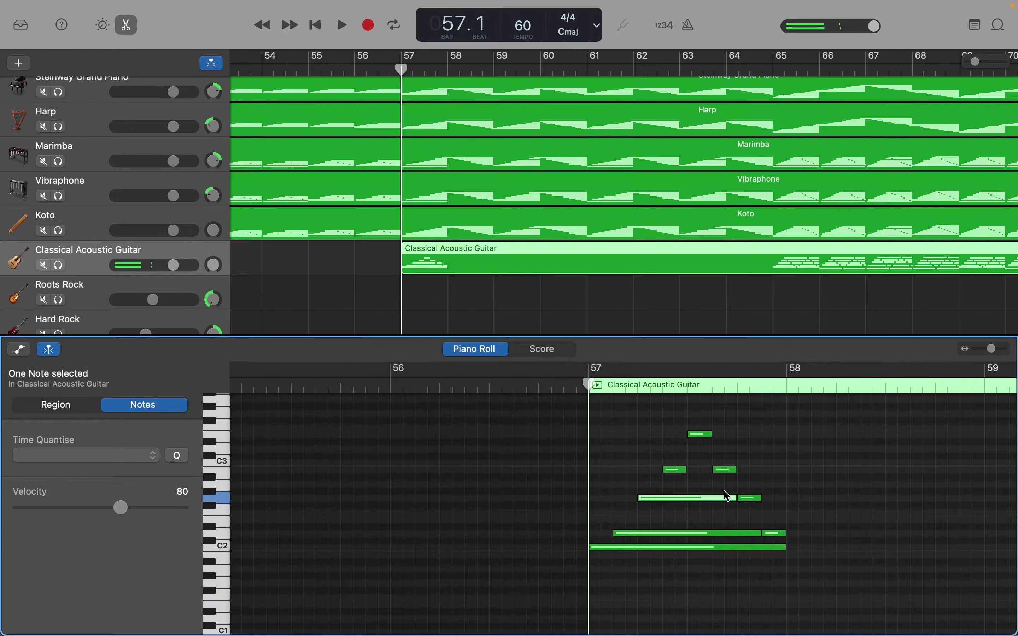
drag(683, 470, 785, 434)
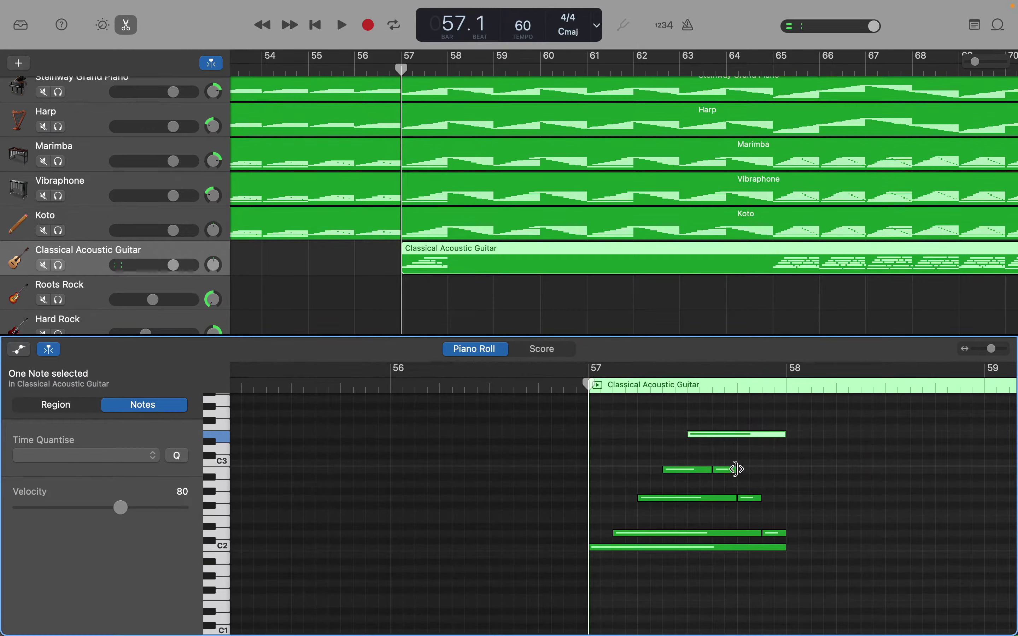
drag(737, 469, 785, 497)
click(777, 535)
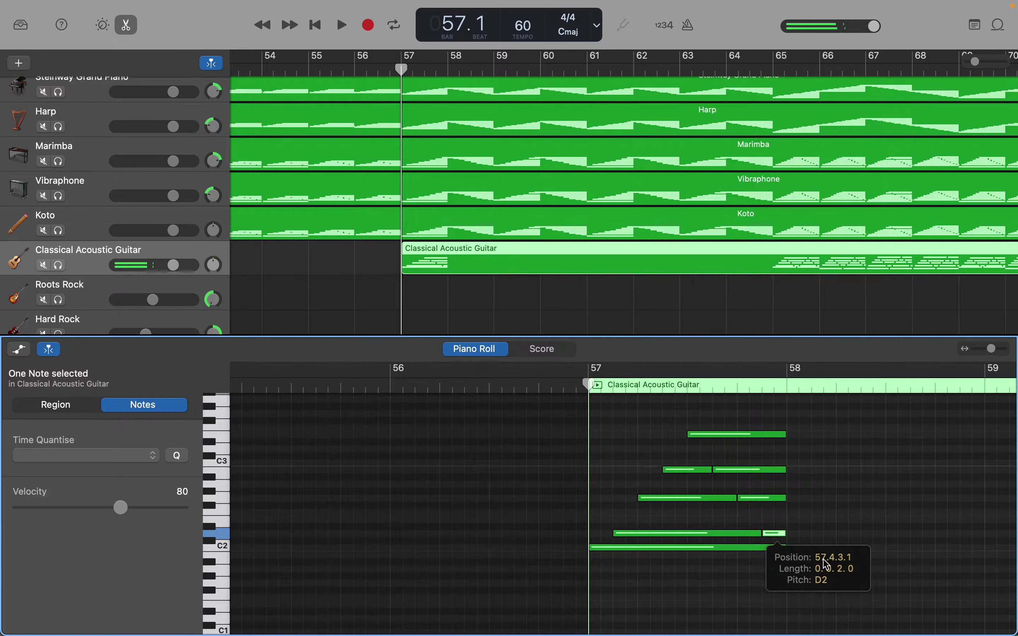
scroll(832, 573, right, 3)
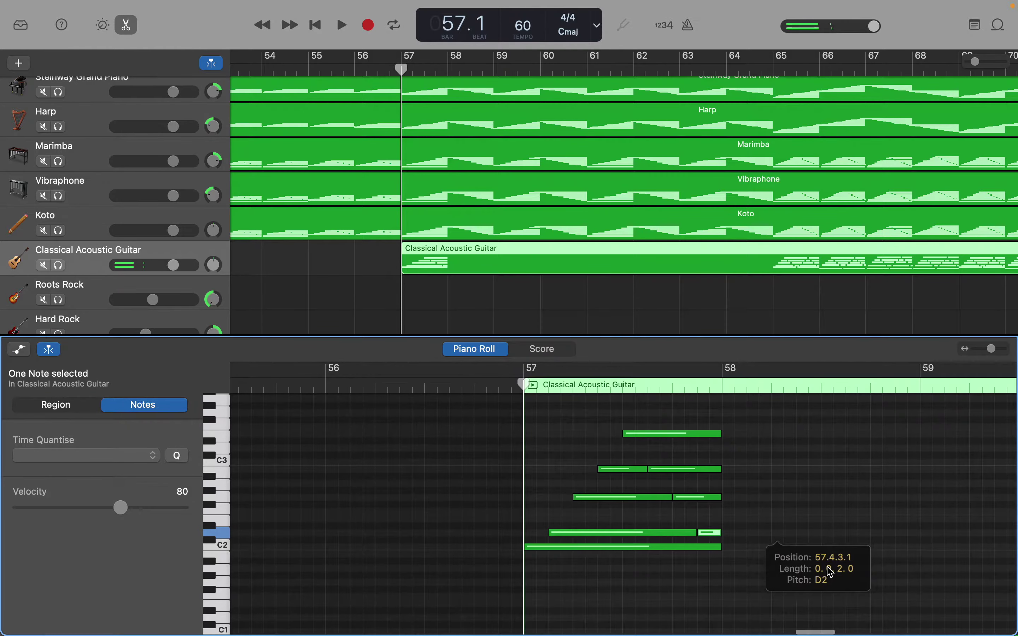
right_click(732, 572)
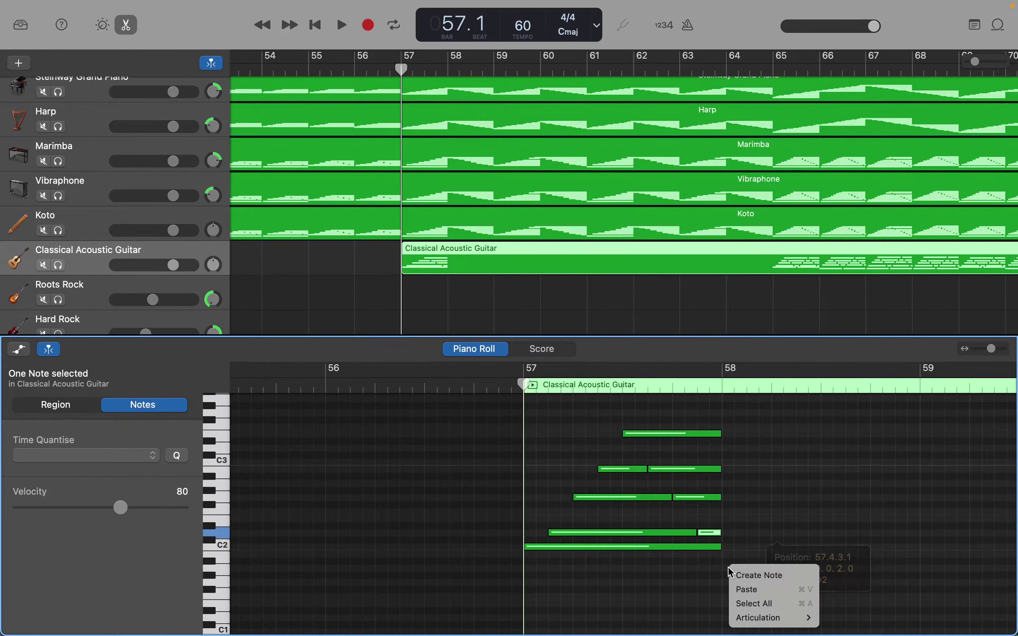
click(737, 575)
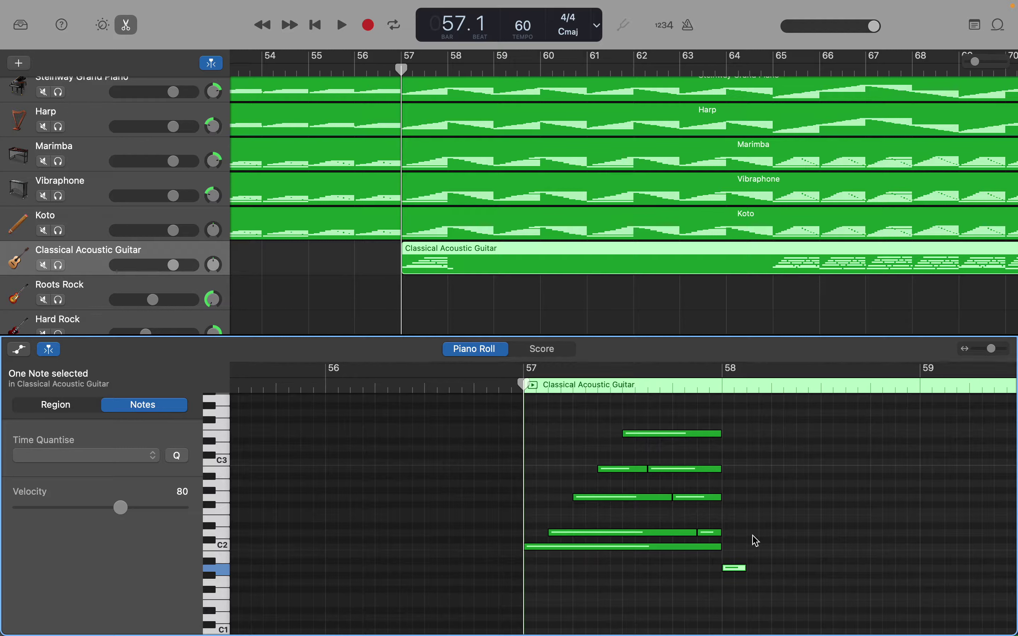
right_click(756, 524)
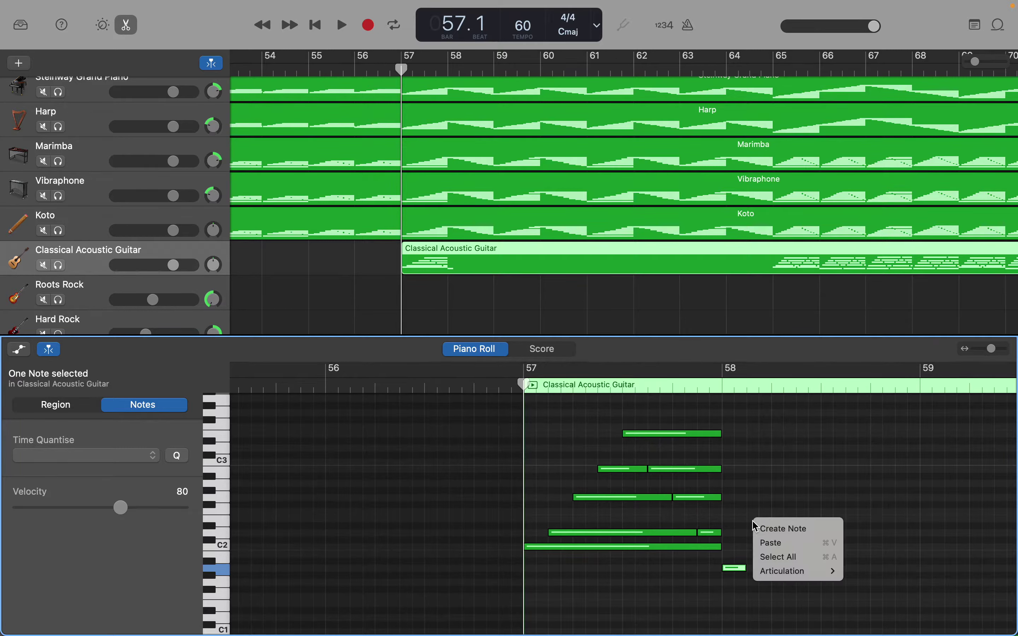
click(770, 527)
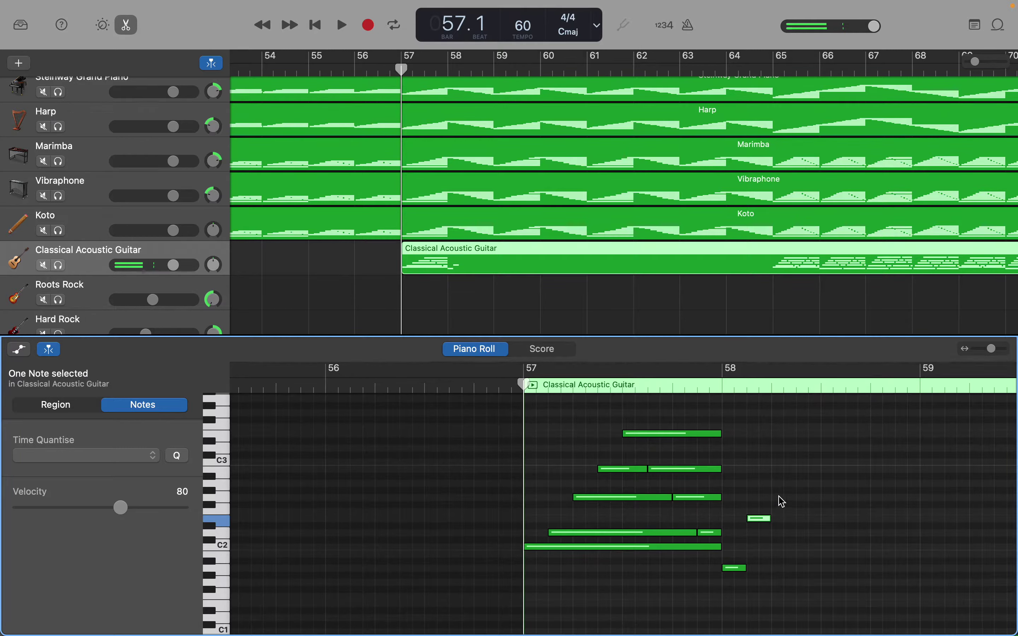
right_click(783, 502)
click(793, 504)
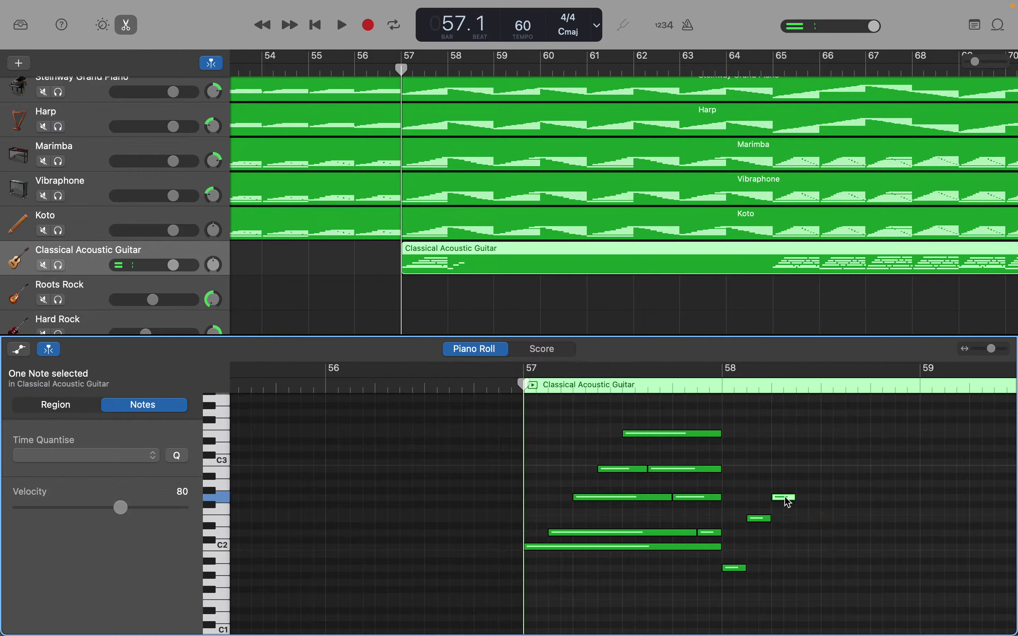
right_click(804, 471)
click(809, 475)
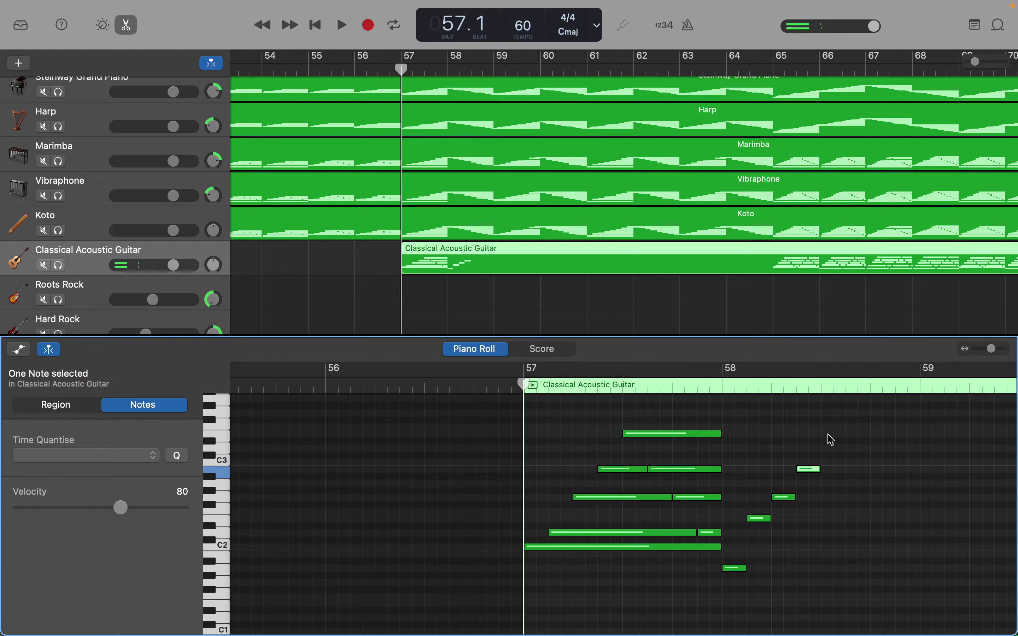
right_click(828, 435)
click(835, 437)
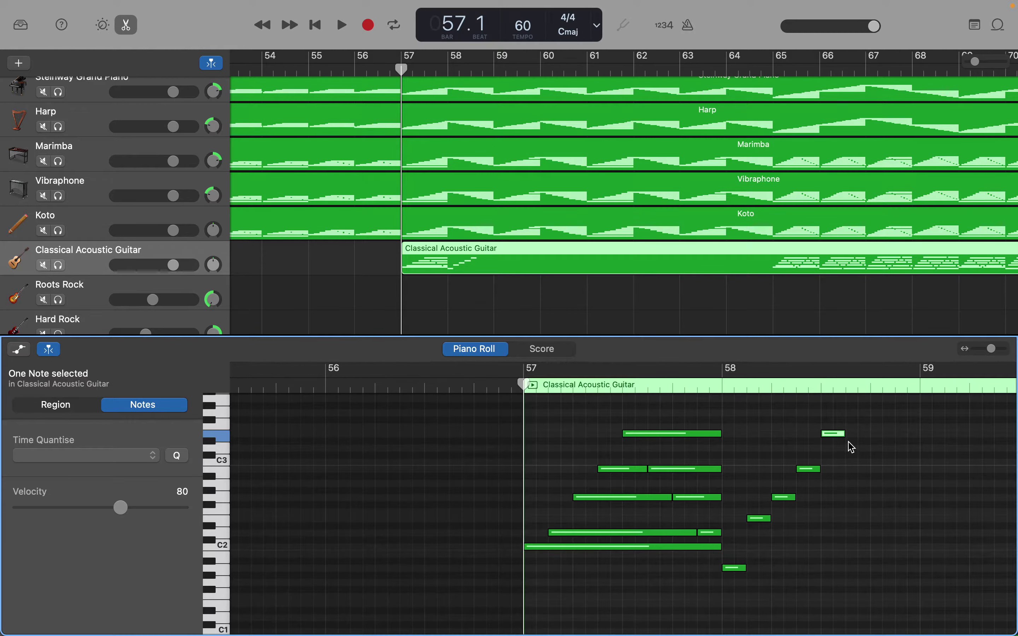
drag(847, 416, 737, 594)
key(Delete)
Step: Copy all the notes of the bar 57 guitar arpeggio and paste them at bar 58
scroll(736, 592, right, 10)
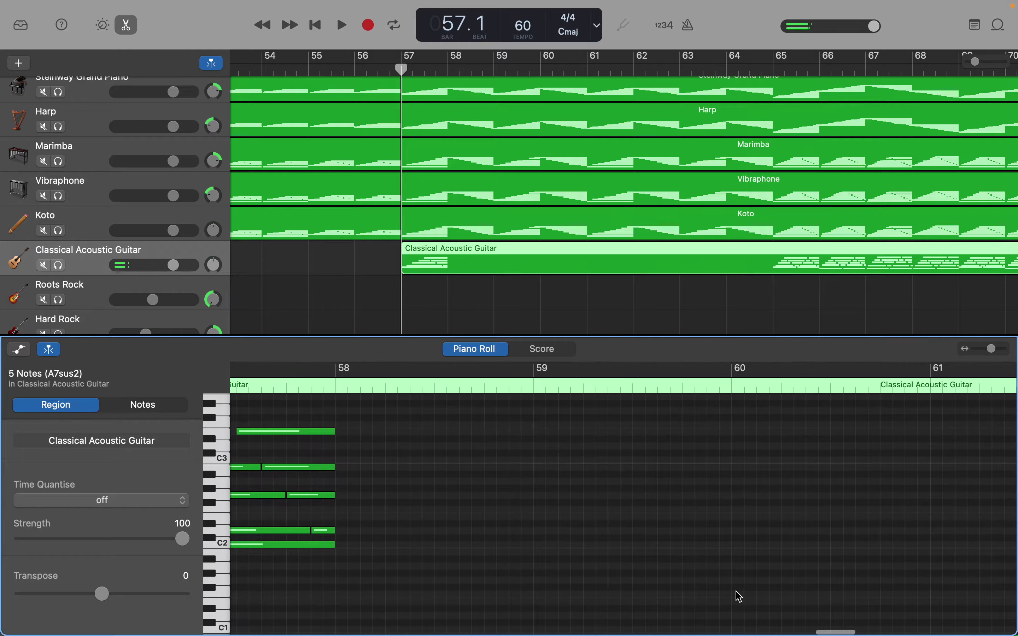
scroll(740, 597, right, 15)
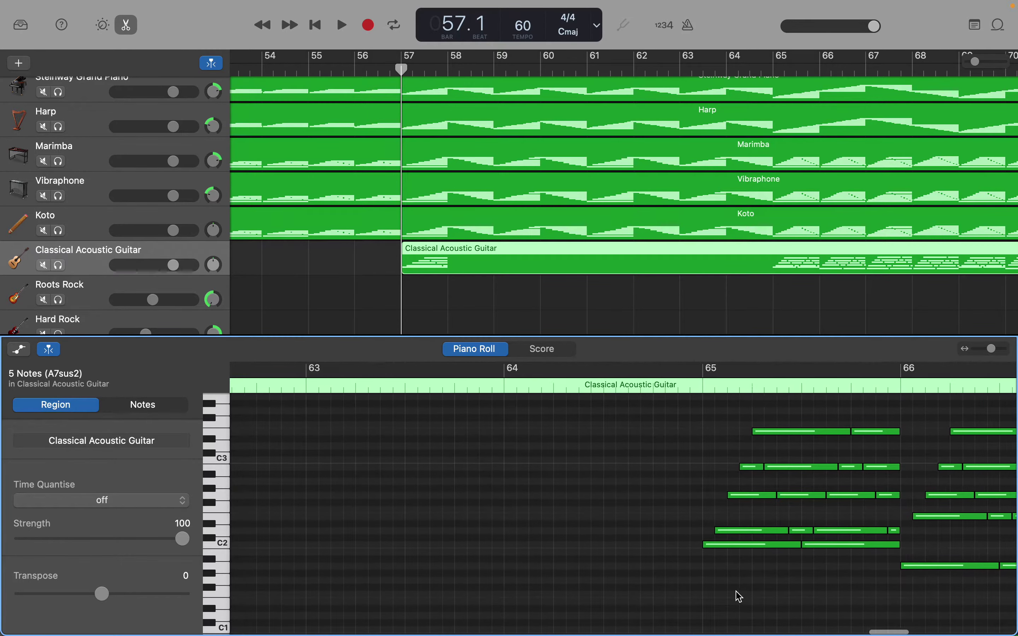
scroll(737, 591, right, 6)
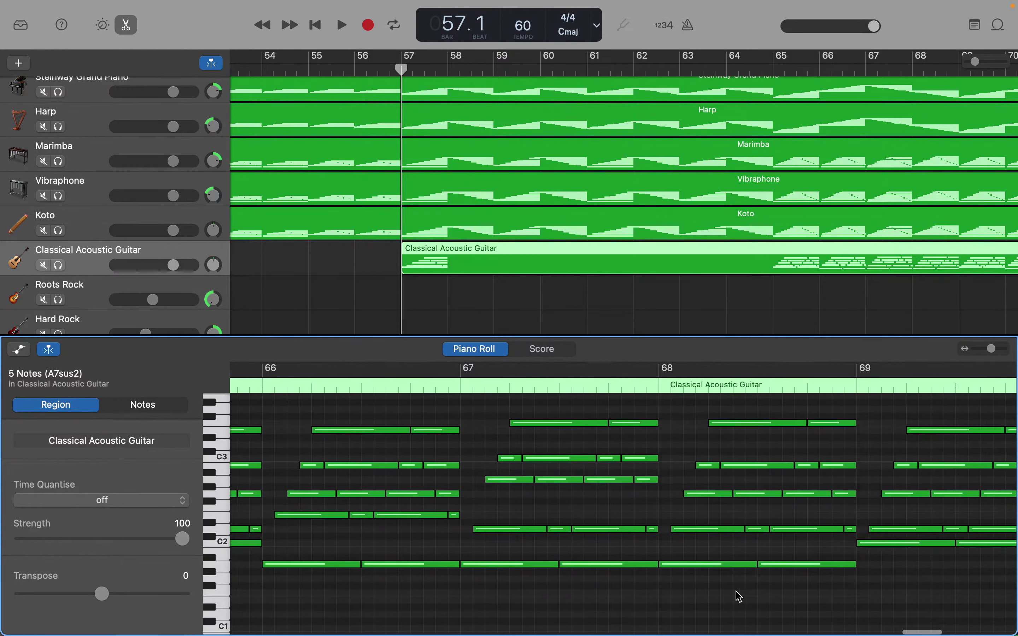
scroll(740, 596, left, 20)
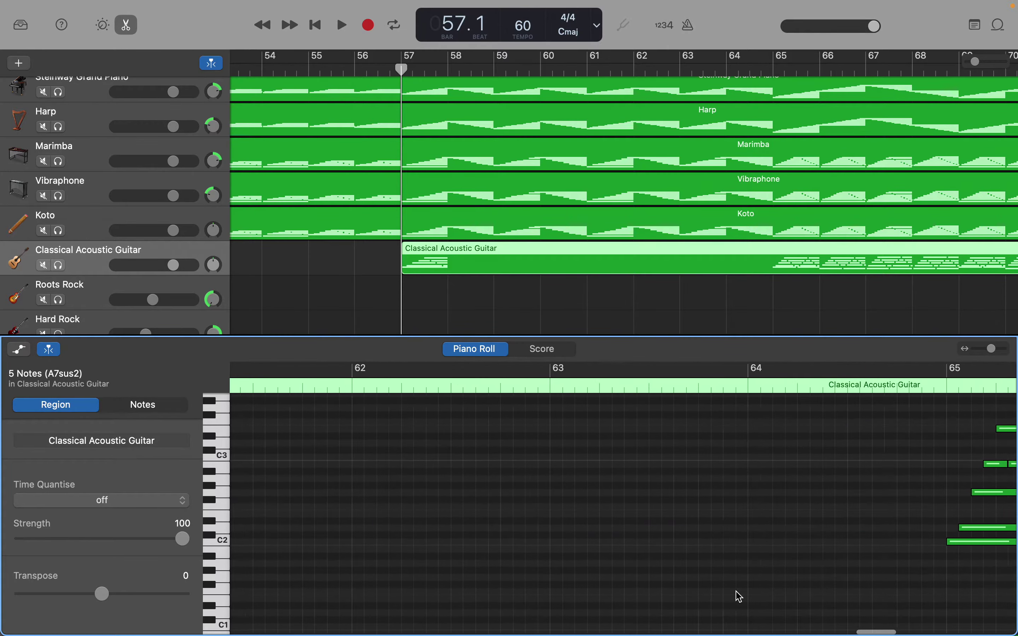
scroll(736, 596, left, 10)
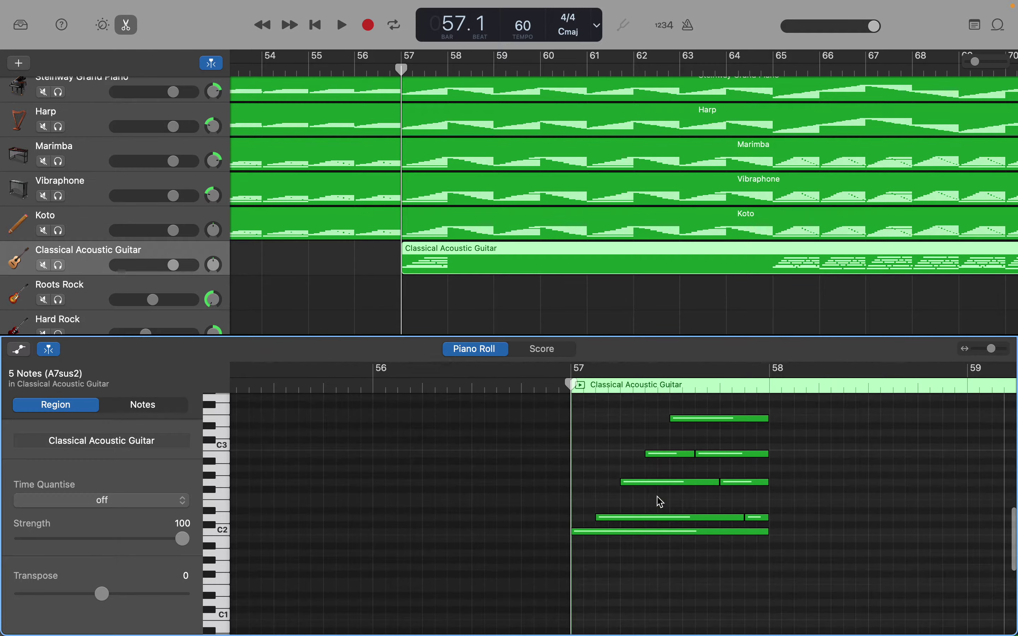
drag(575, 386, 658, 563)
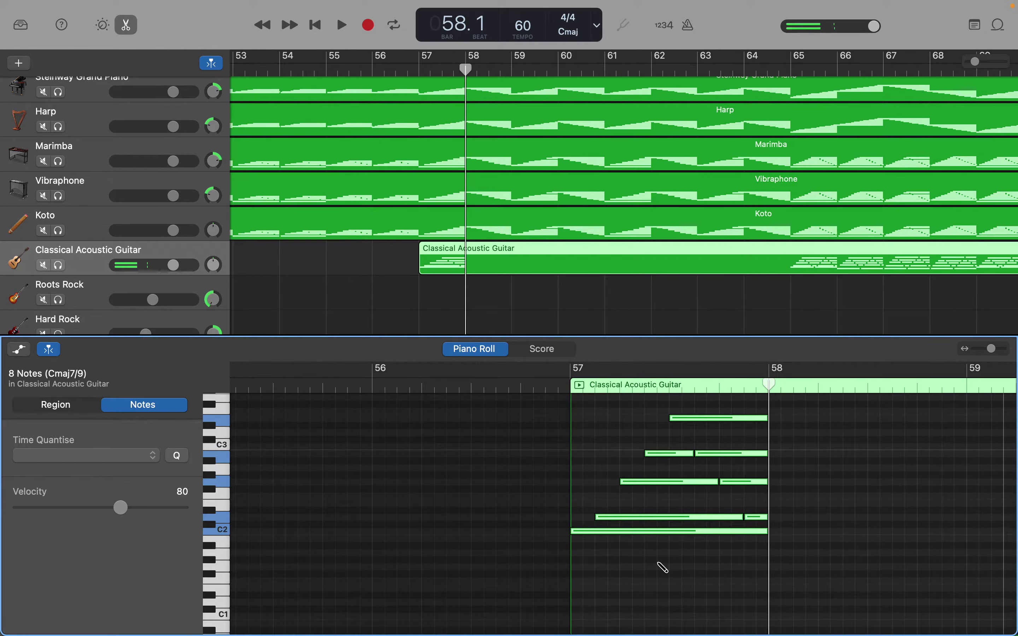
key(super+c)
key(super+v)
click(540, 573)
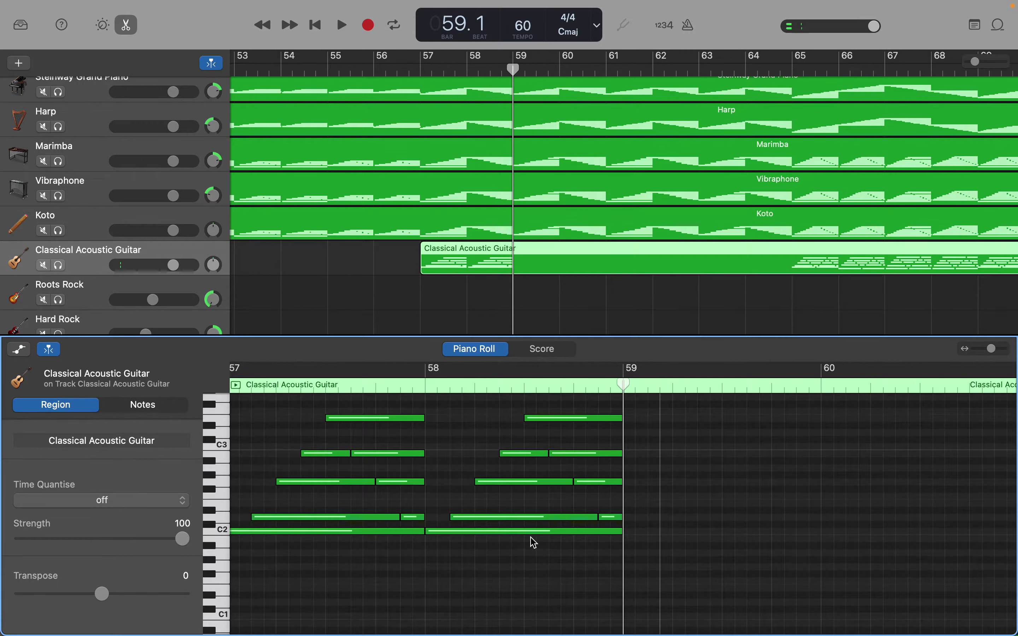
Step: In bar 58, lower the C2 note to A1 and raise both D2 notes to E2
drag(531, 534, 534, 555)
drag(525, 506, 584, 508)
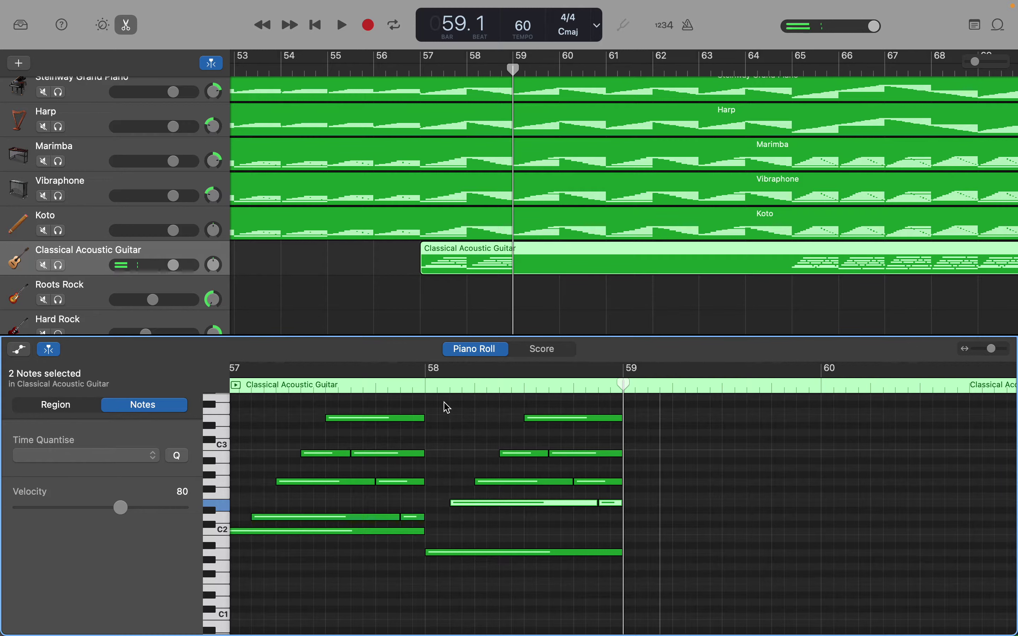
Step: Copy all the notes of the bar 58 guitar arpeggio and paste them at bar 59
drag(438, 403, 615, 585)
key(period)
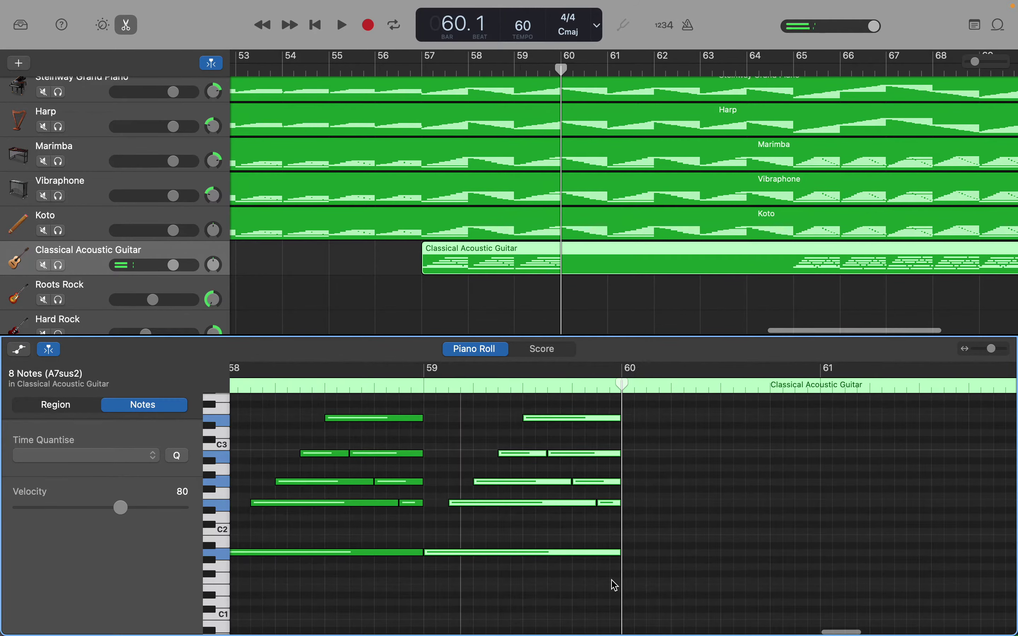
click(549, 538)
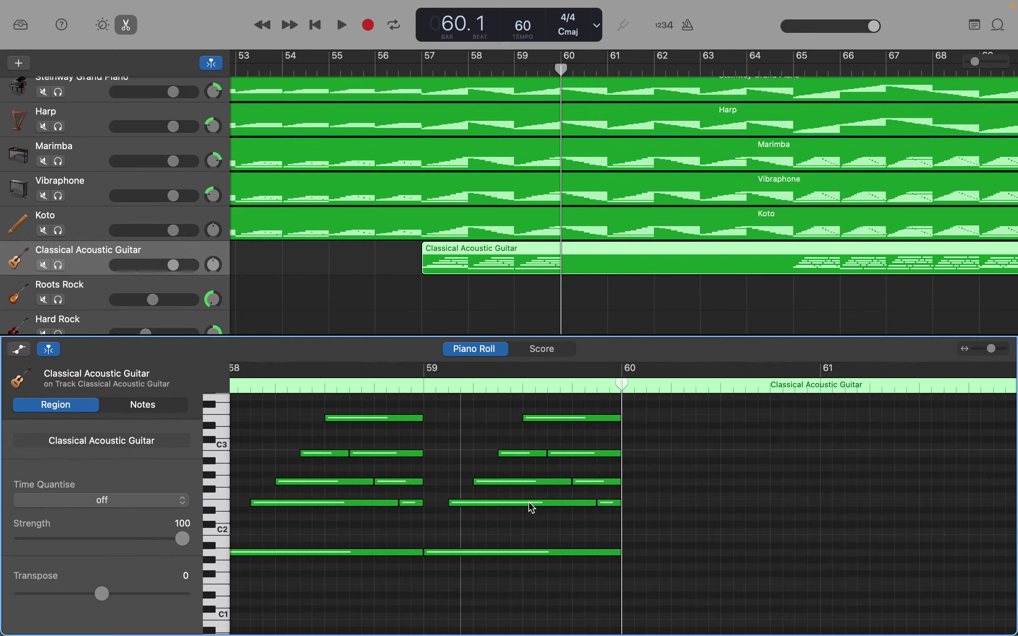
Step: In bar 59, lower both E2 notes to D2 and raise the G2 notes to A2, B2 notes to C3 and E3 to F3
drag(528, 499, 585, 520)
drag(549, 470, 545, 414)
click(566, 450)
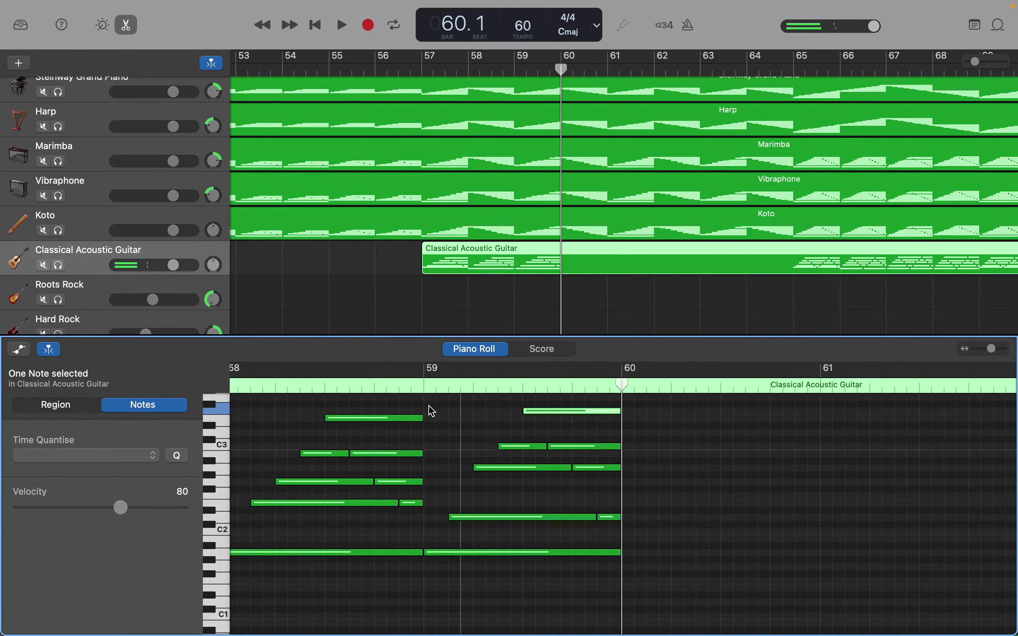
Step: Copy all the notes of the bar 59 guitar arpeggio and paste them at bar 60
drag(435, 402, 614, 561)
key(Right)
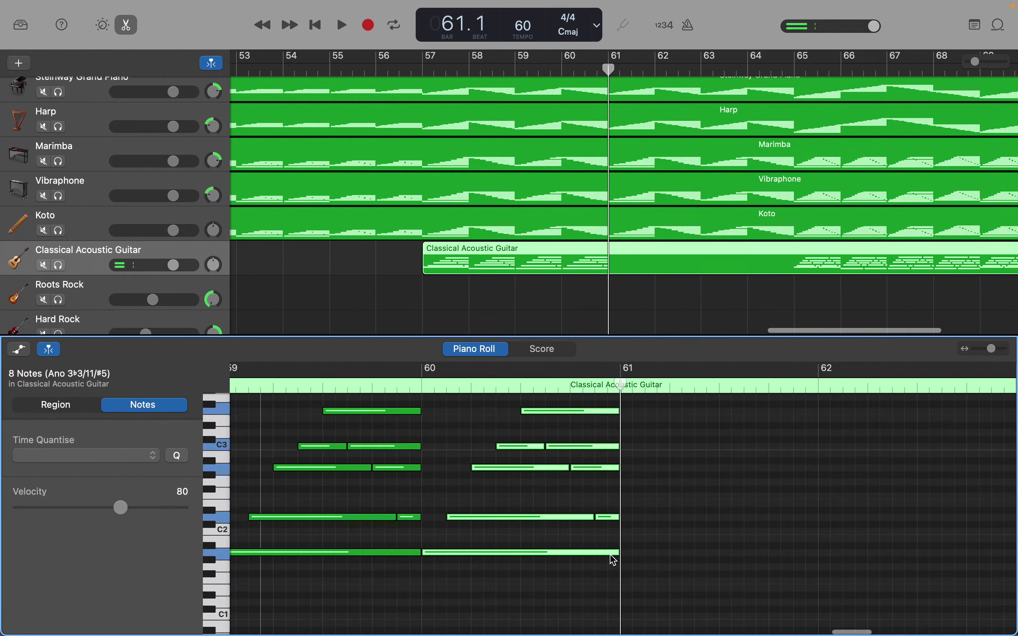
click(580, 533)
Step: In bar 60, lower both A2 notes to G2 and both C3 notes to B2, keeping the F3 on top
click(537, 518)
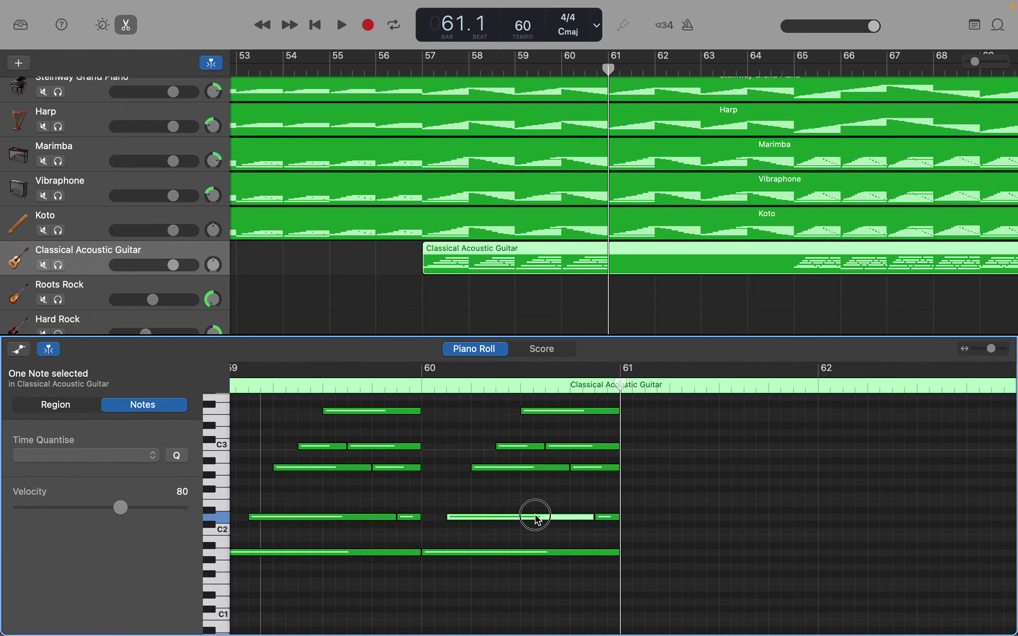
drag(531, 464, 584, 484)
drag(522, 438, 570, 461)
click(564, 416)
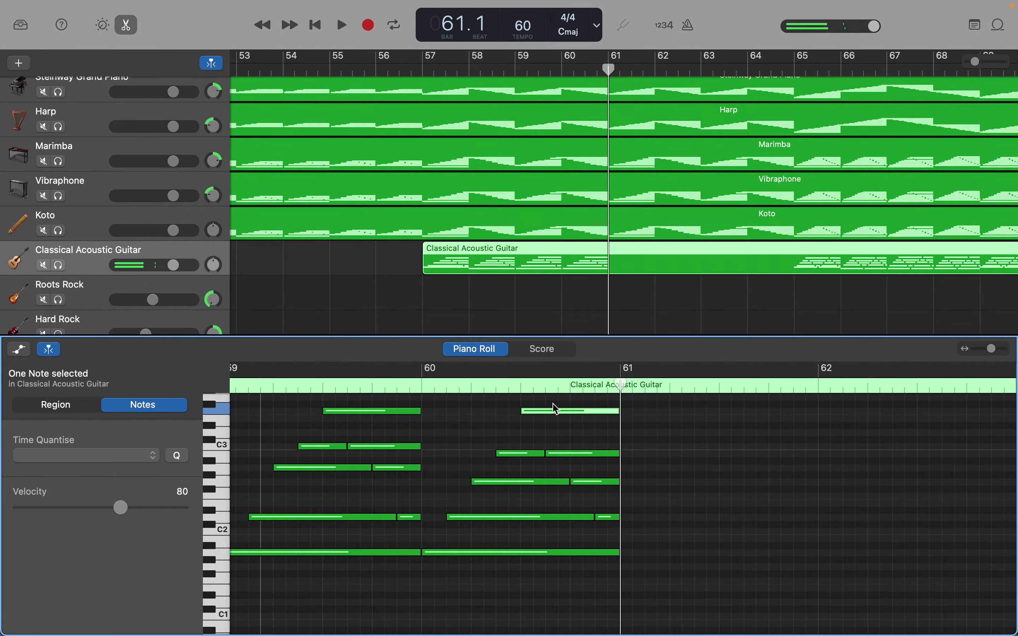
Step: Copy the four-bar guitar arpeggio from bars 57 to 60 and paste it at bar 61
scroll(620, 398, down, 1)
drag(618, 400, 379, 594)
key(period)
key(period)
key(period)
key(period)
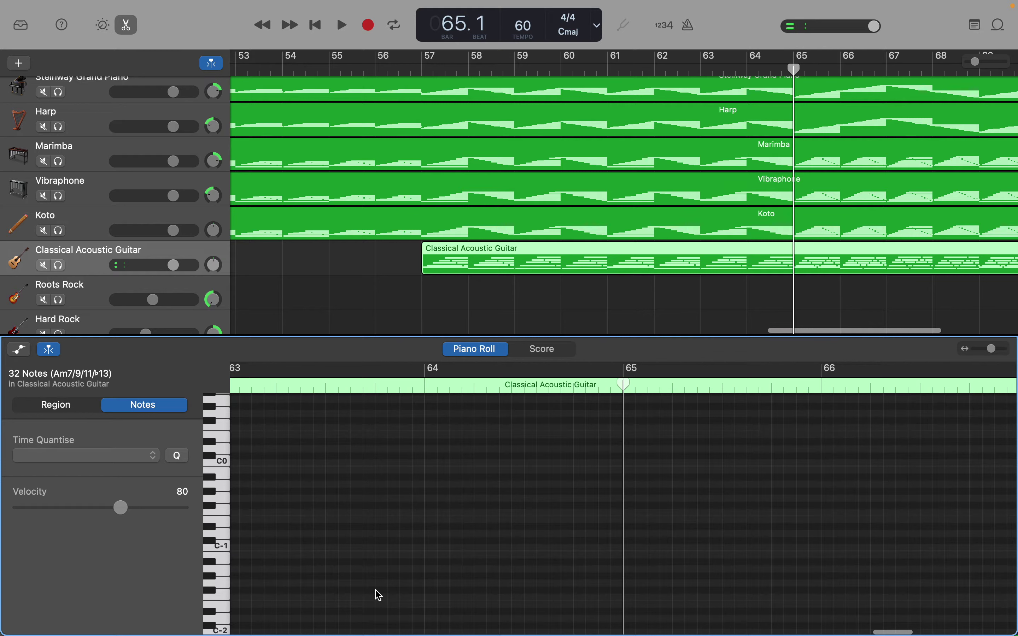
Step: Examine the pasted guitar arpeggio notes across bars 61 to 64 up to the existing notes at bar 65
scroll(483, 517, up, 5)
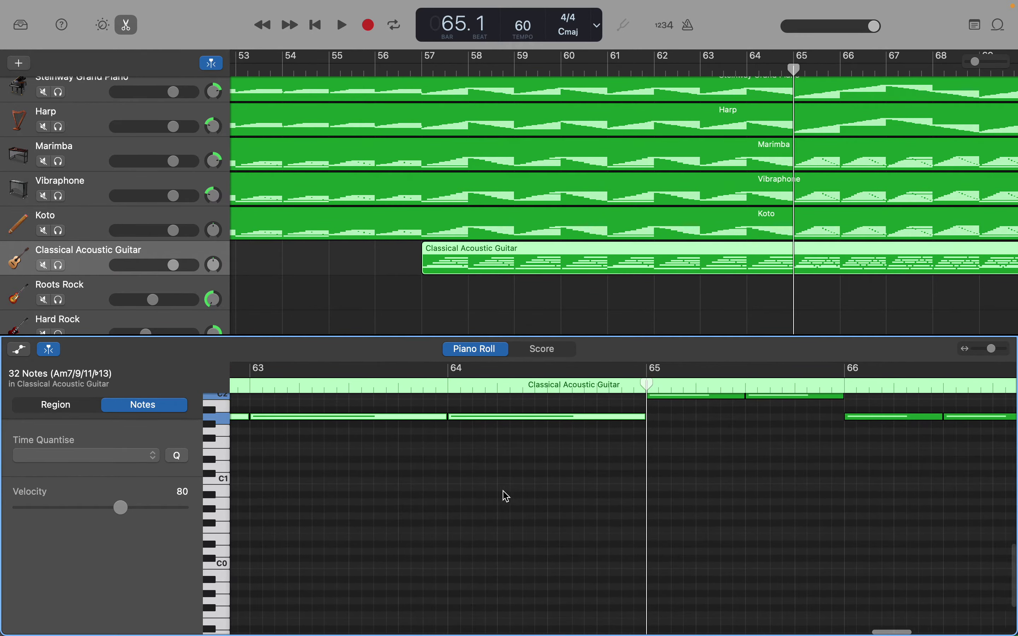
scroll(502, 497, up, 5)
scroll(502, 496, left, 3)
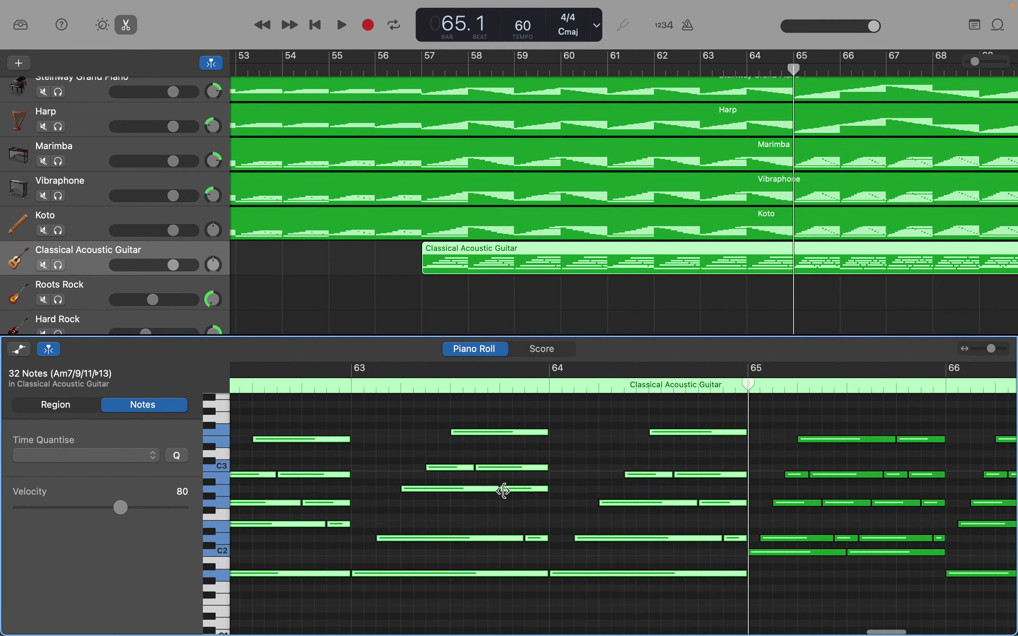
mouse_move(504, 490)
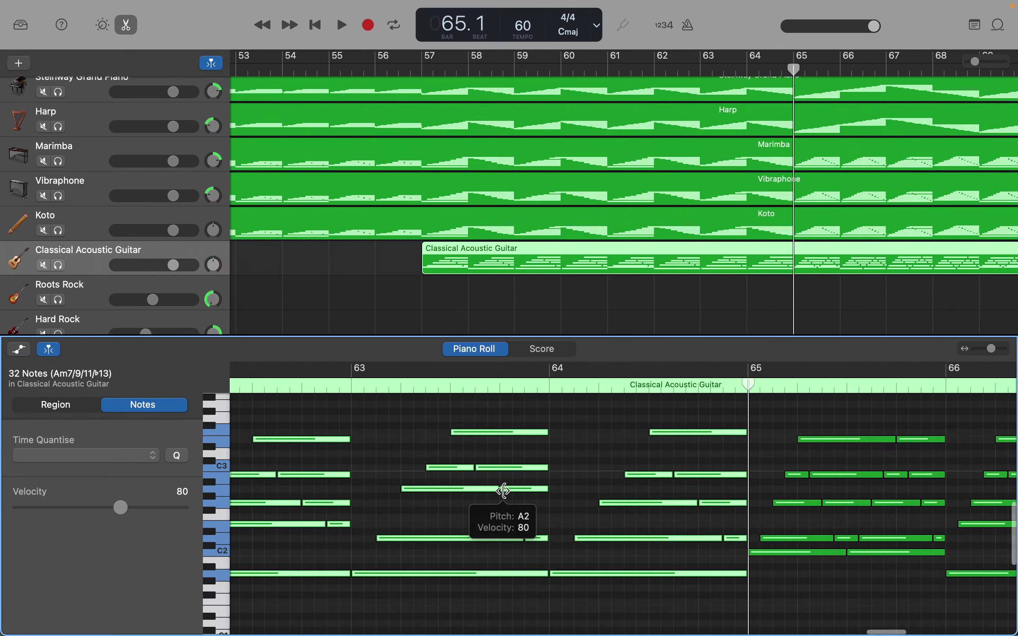
scroll(504, 490, left, 5)
scroll(506, 496, down, 2)
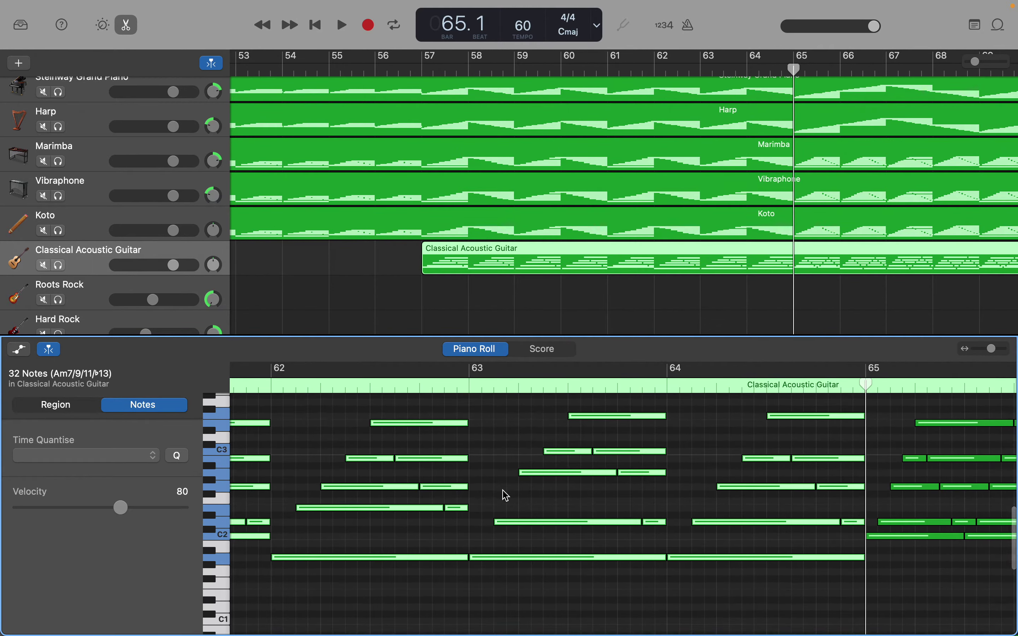
scroll(506, 495, left, 5)
scroll(507, 495, down, 1)
scroll(507, 496, right, 5)
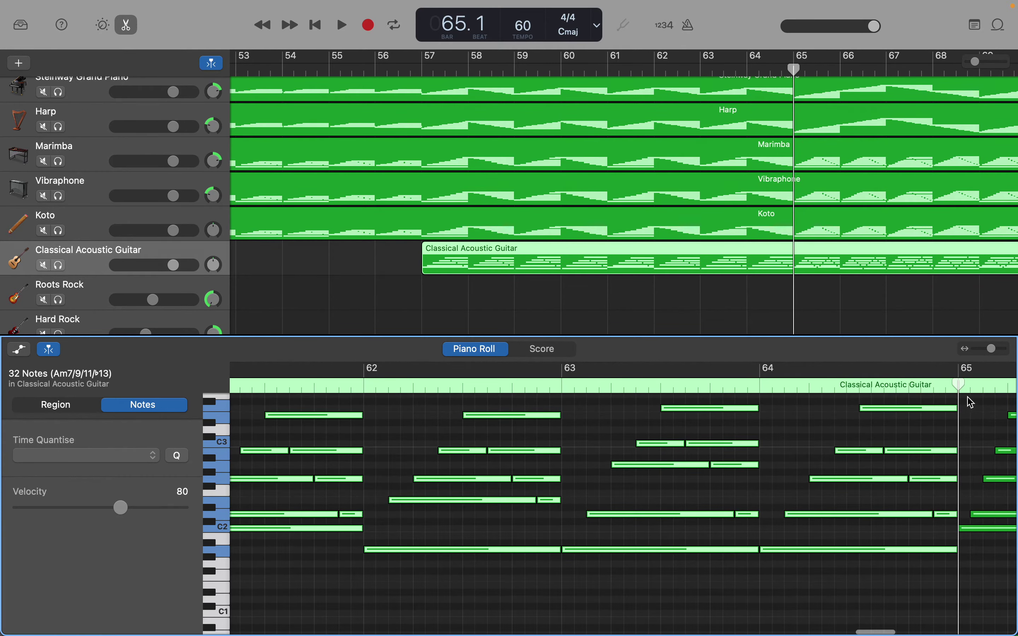
Step: Move the playhead back to the start of bar 49
drag(955, 386, 111, 452)
key(comma)
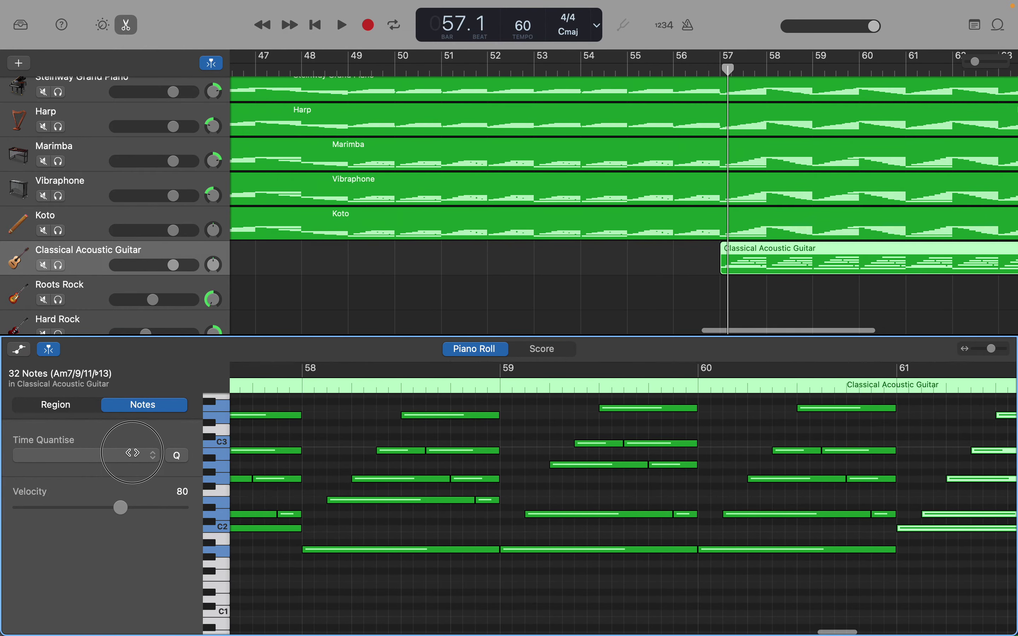
key(comma)
key(period)
drag(487, 483, 476, 482)
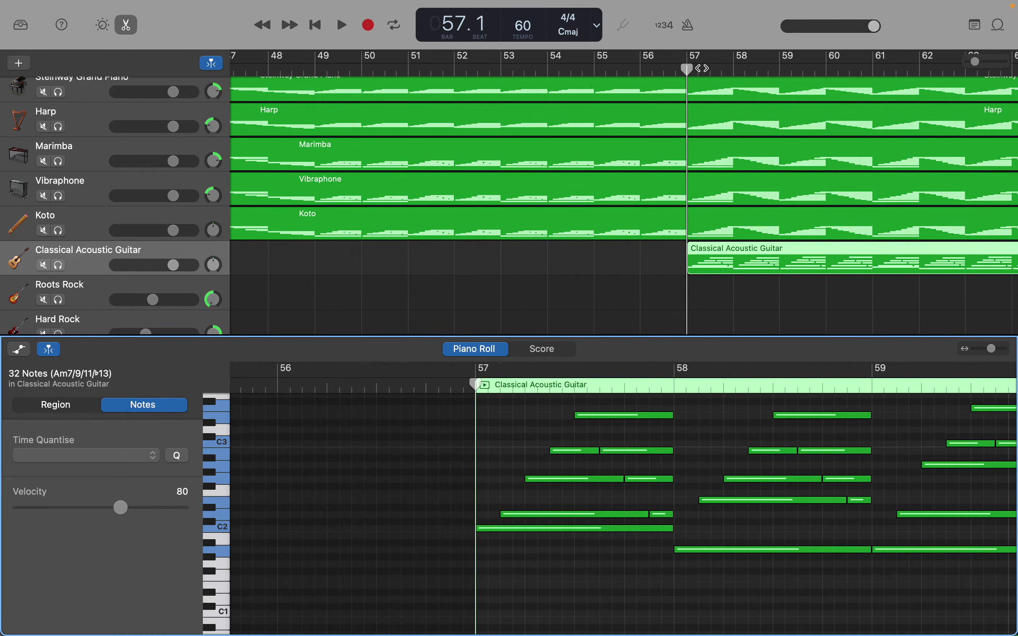
drag(689, 71, 316, 67)
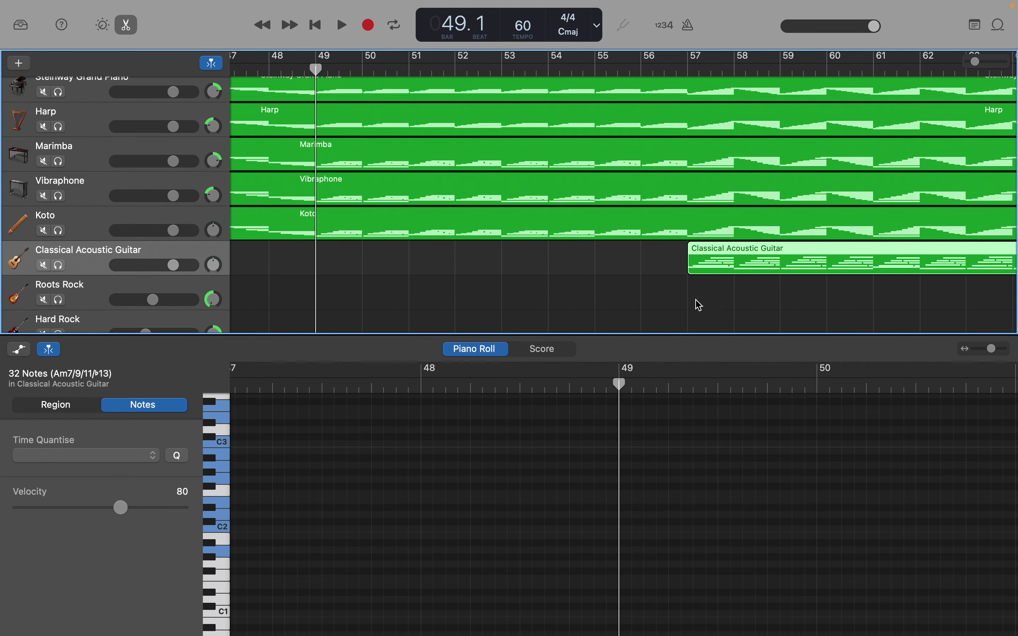
Step: Extend the start of the Classical Acoustic Guitar region from bar 57 back to bar 49
click(711, 477)
scroll(711, 476, right, 10)
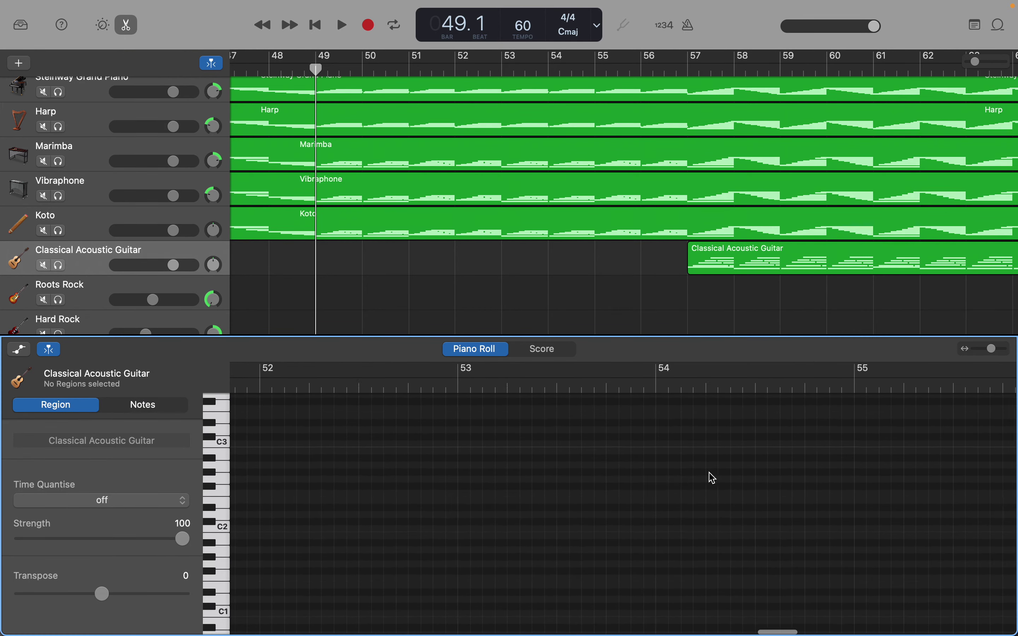
scroll(711, 478, right, 5)
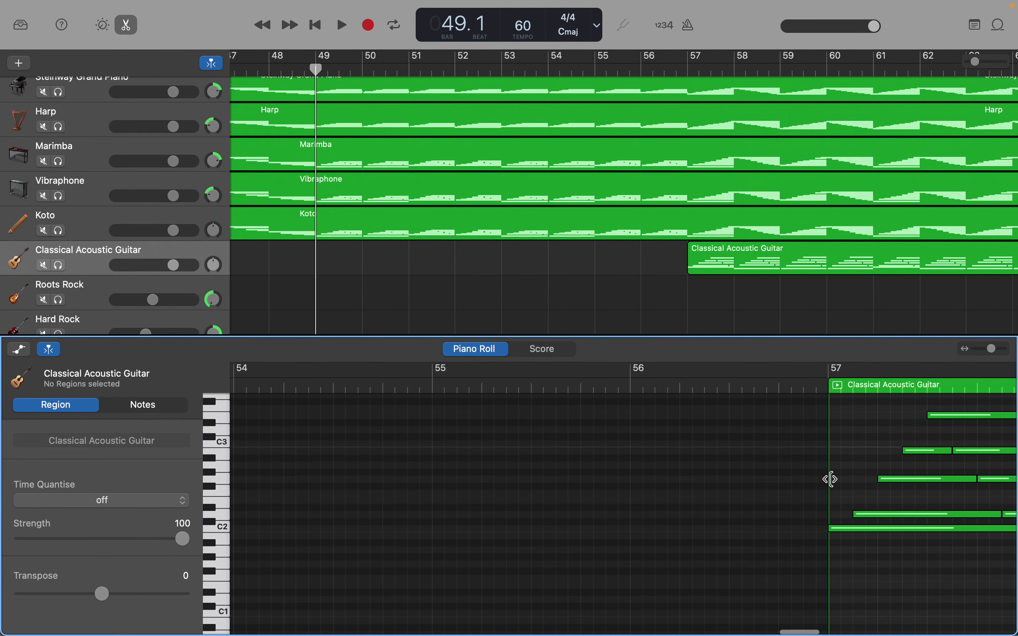
drag(828, 480, 844, 618)
scroll(855, 565, right, 10)
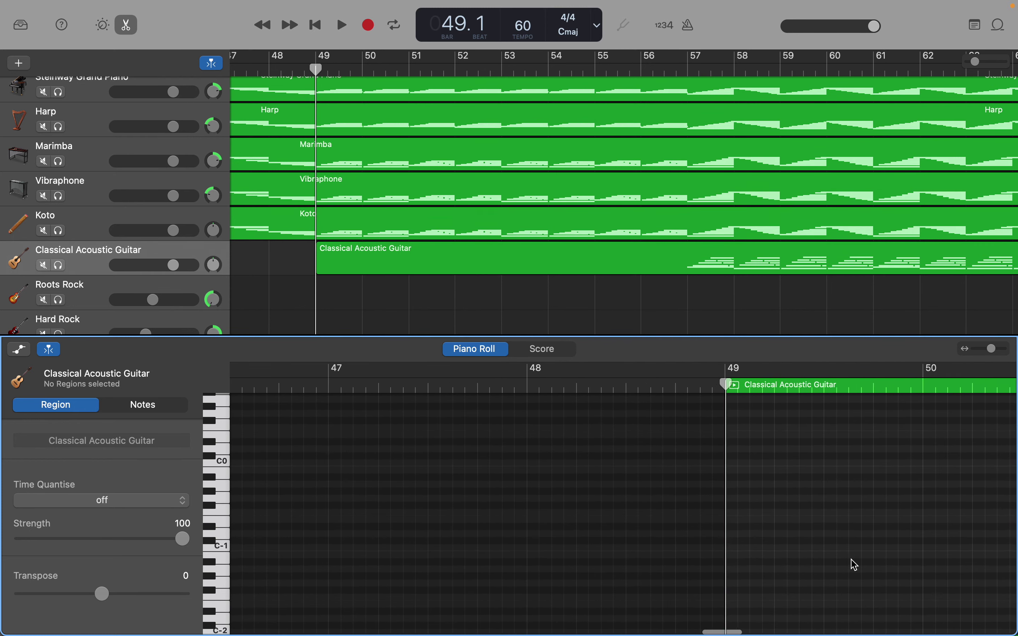
scroll(854, 565, right, 2)
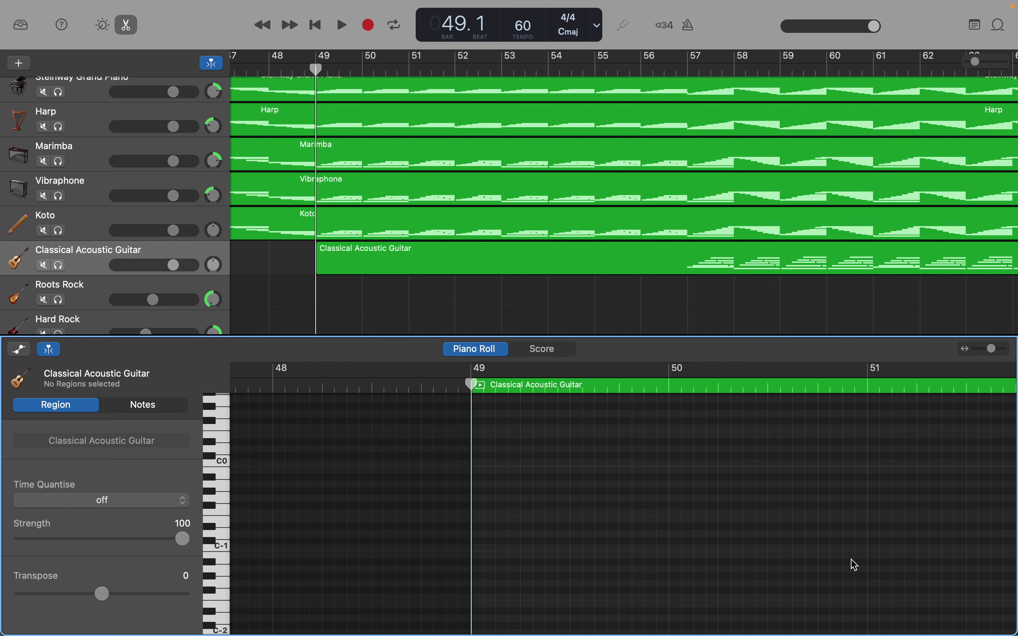
mouse_move(557, 6)
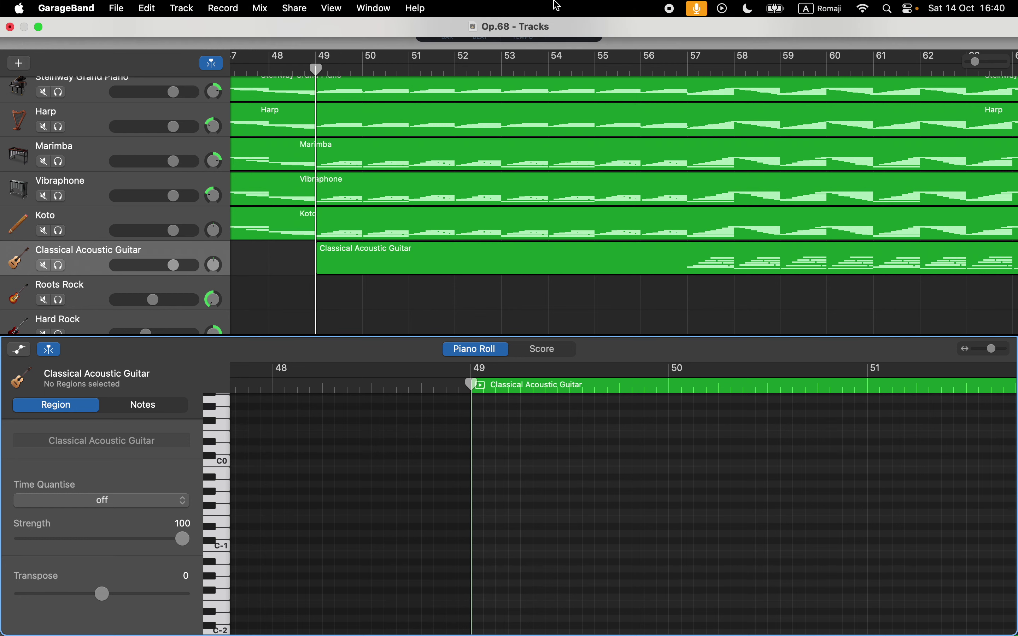